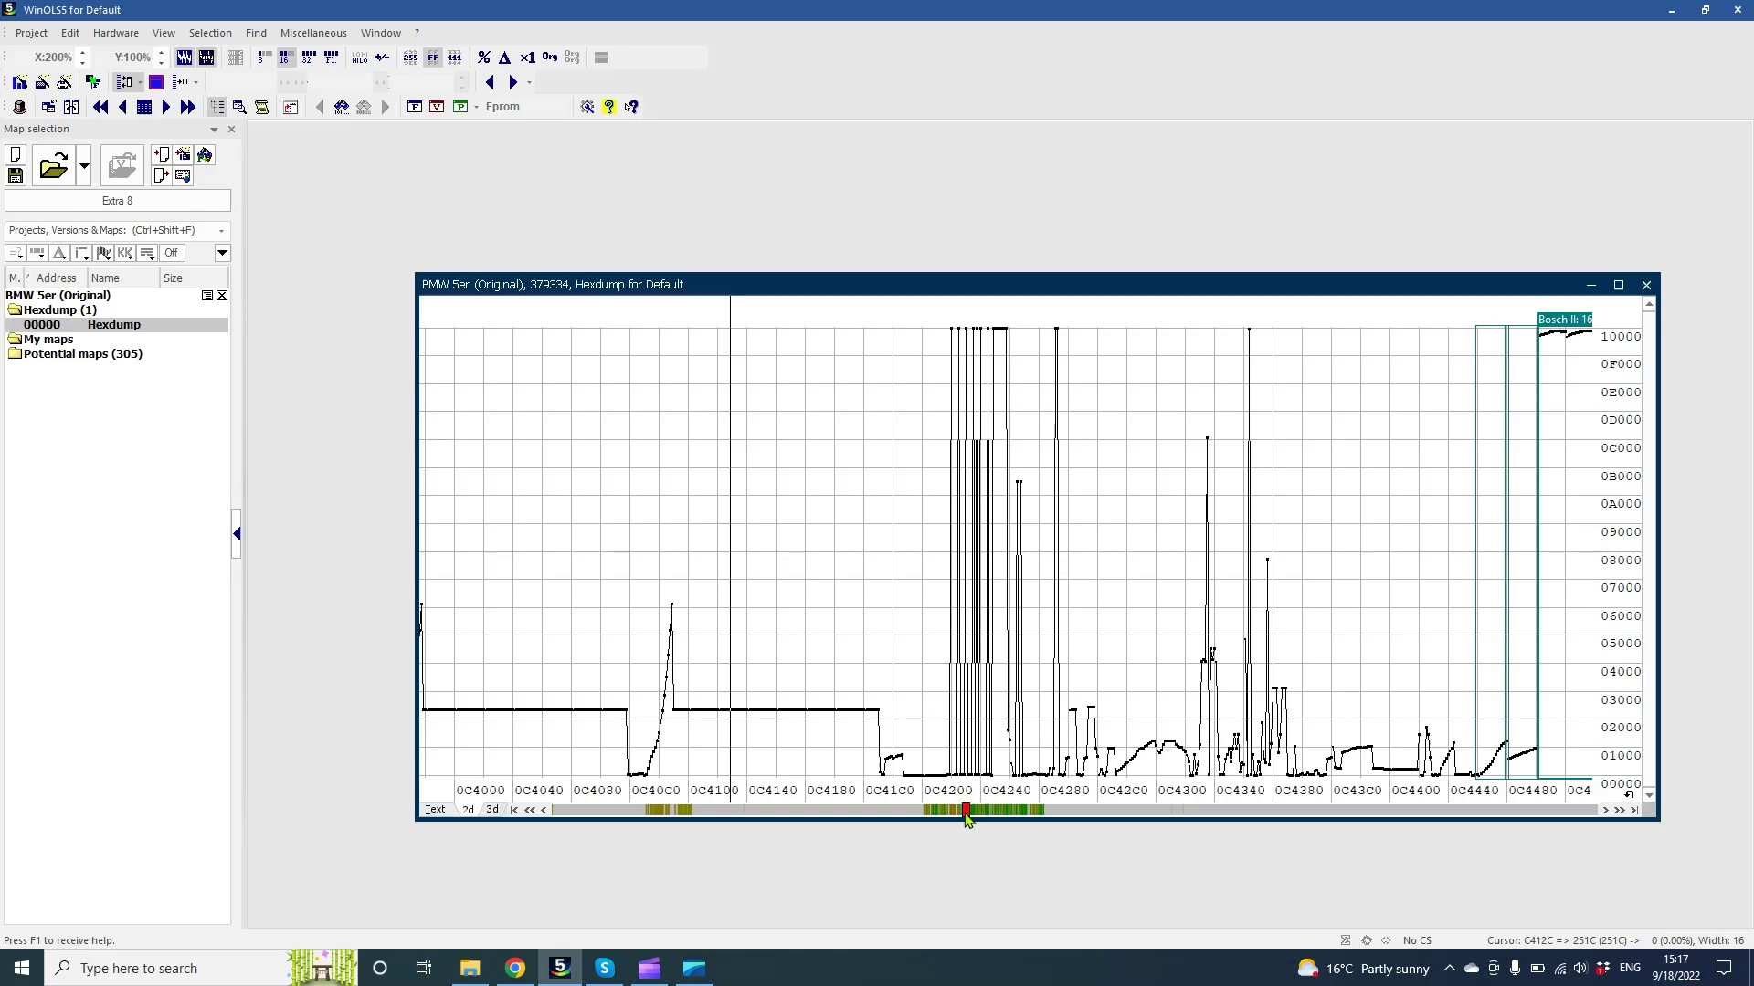
# - Find the first of the two adjacent Bosch II 8x14 (16 Bit) maps near address 0B3E98, open it and turn off its value colouring
pyautogui.moveTo(965, 810); pyautogui.dragTo(919, 815)
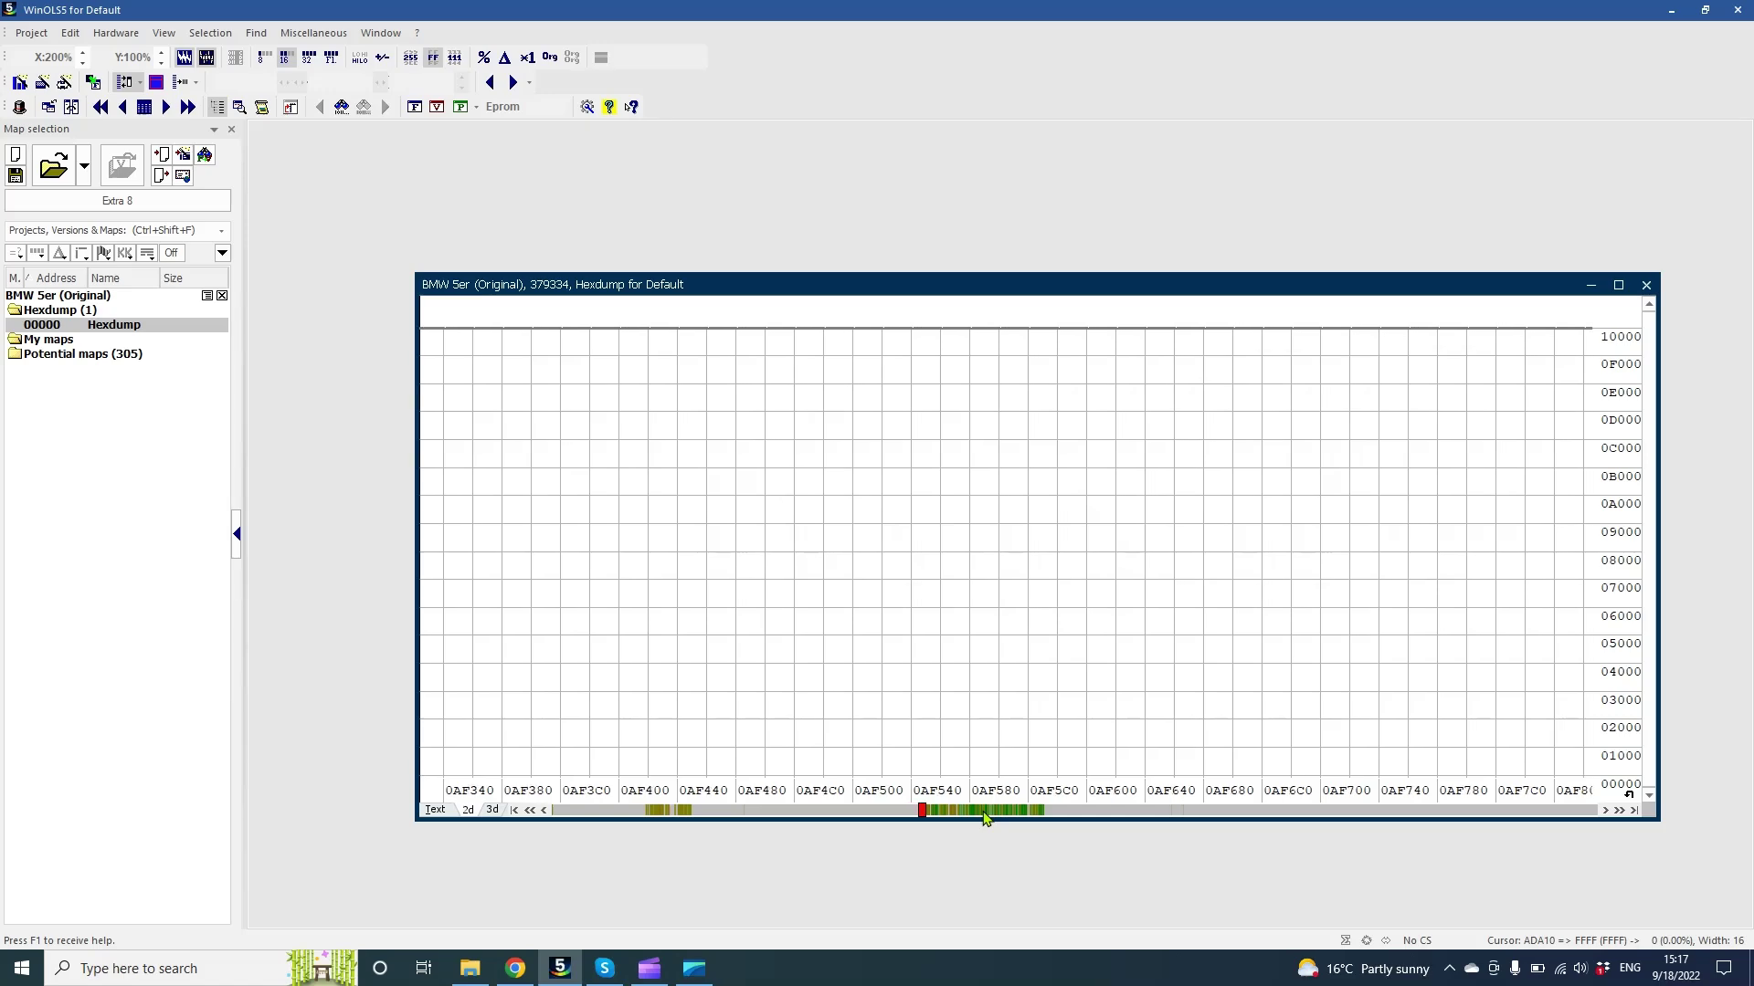
pyautogui.scroll(-5, 985, 816)
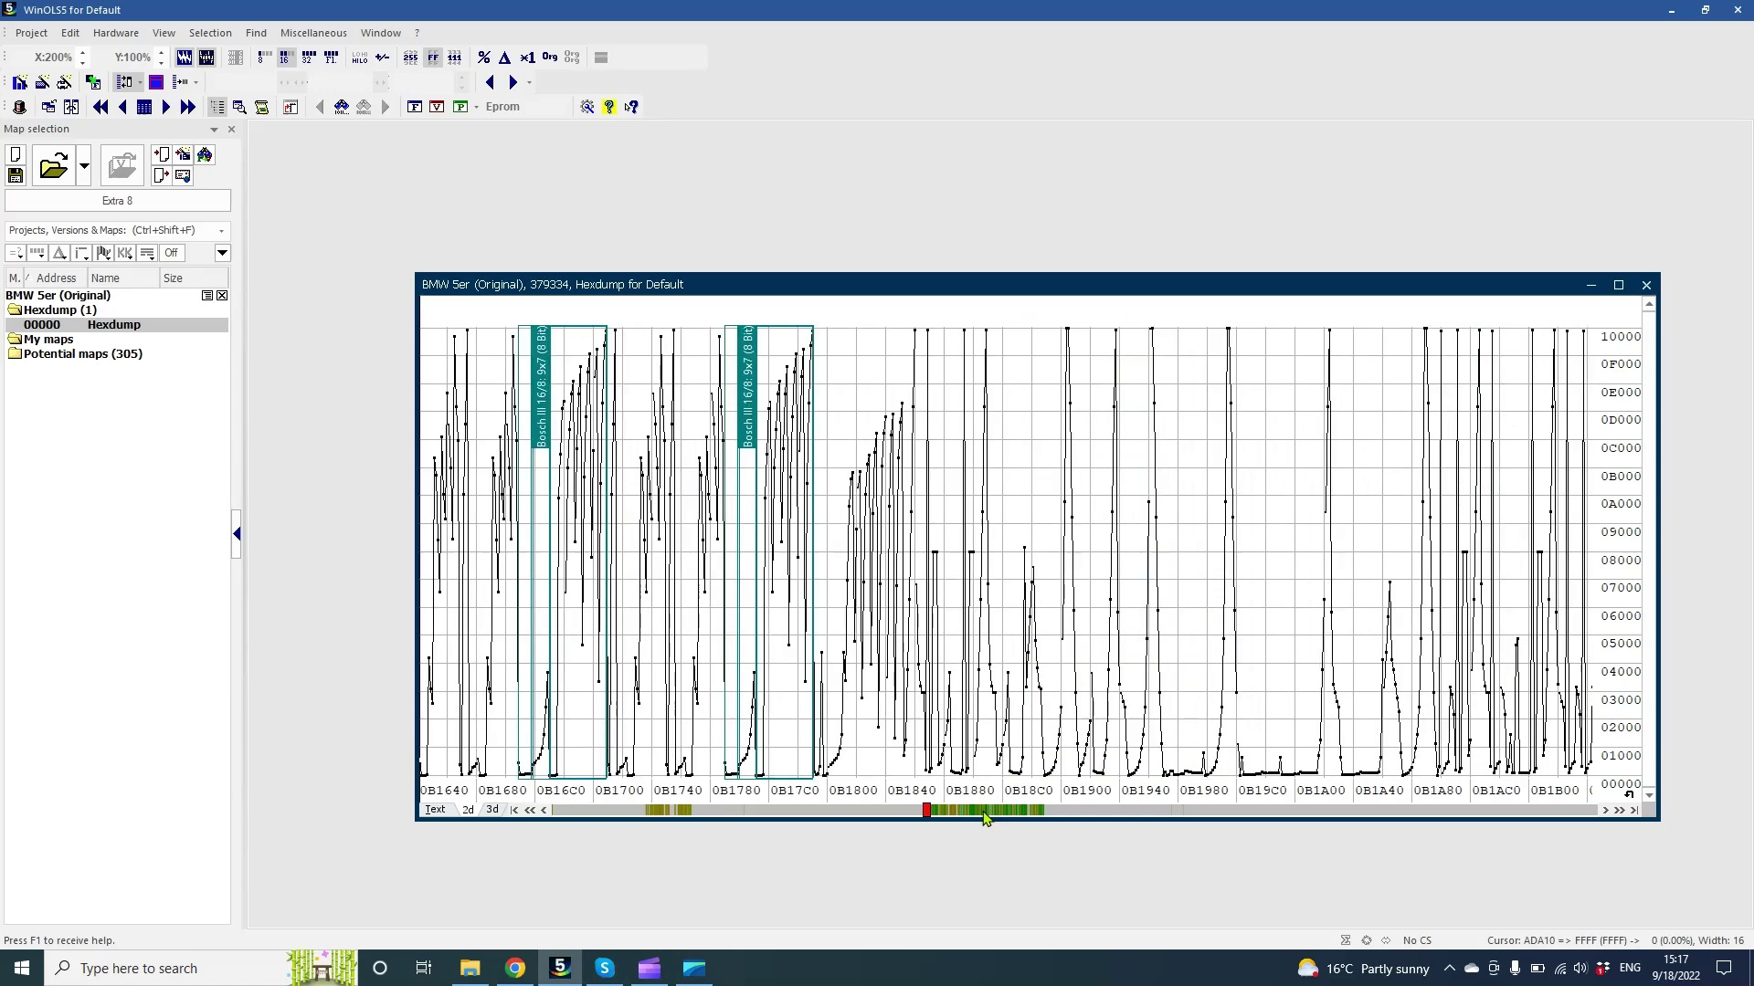
pyautogui.scroll(-6, 986, 817)
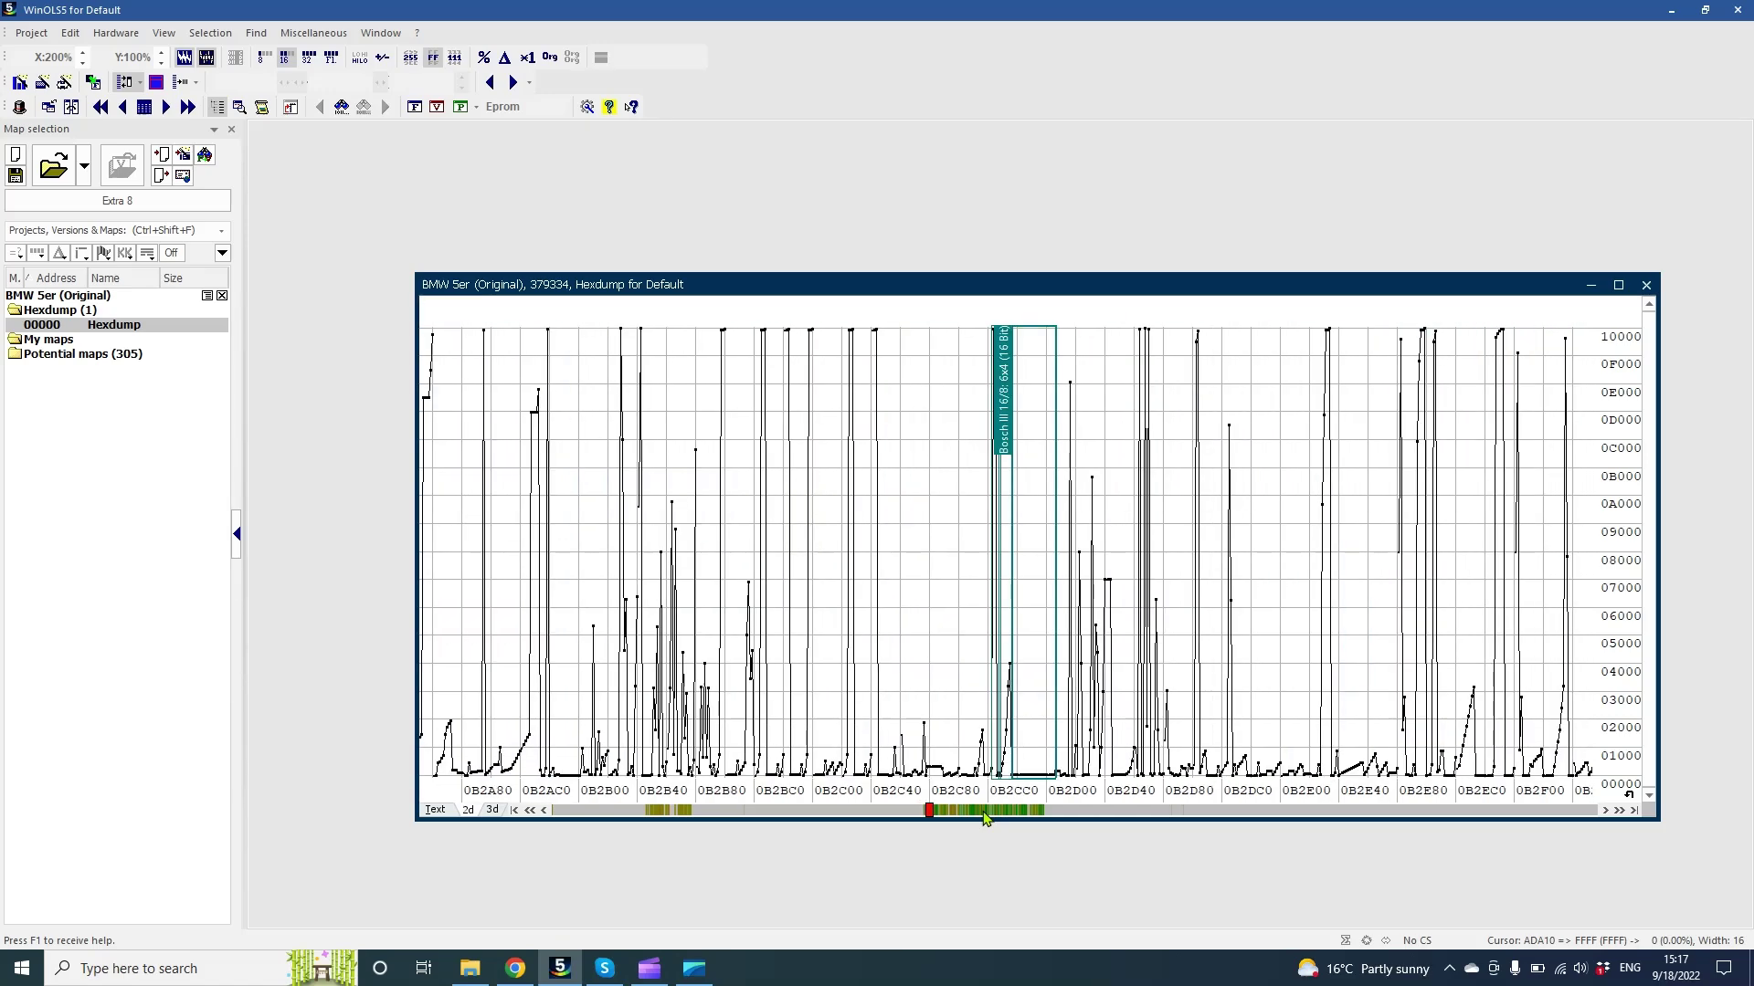
pyautogui.scroll(-1, 985, 816)
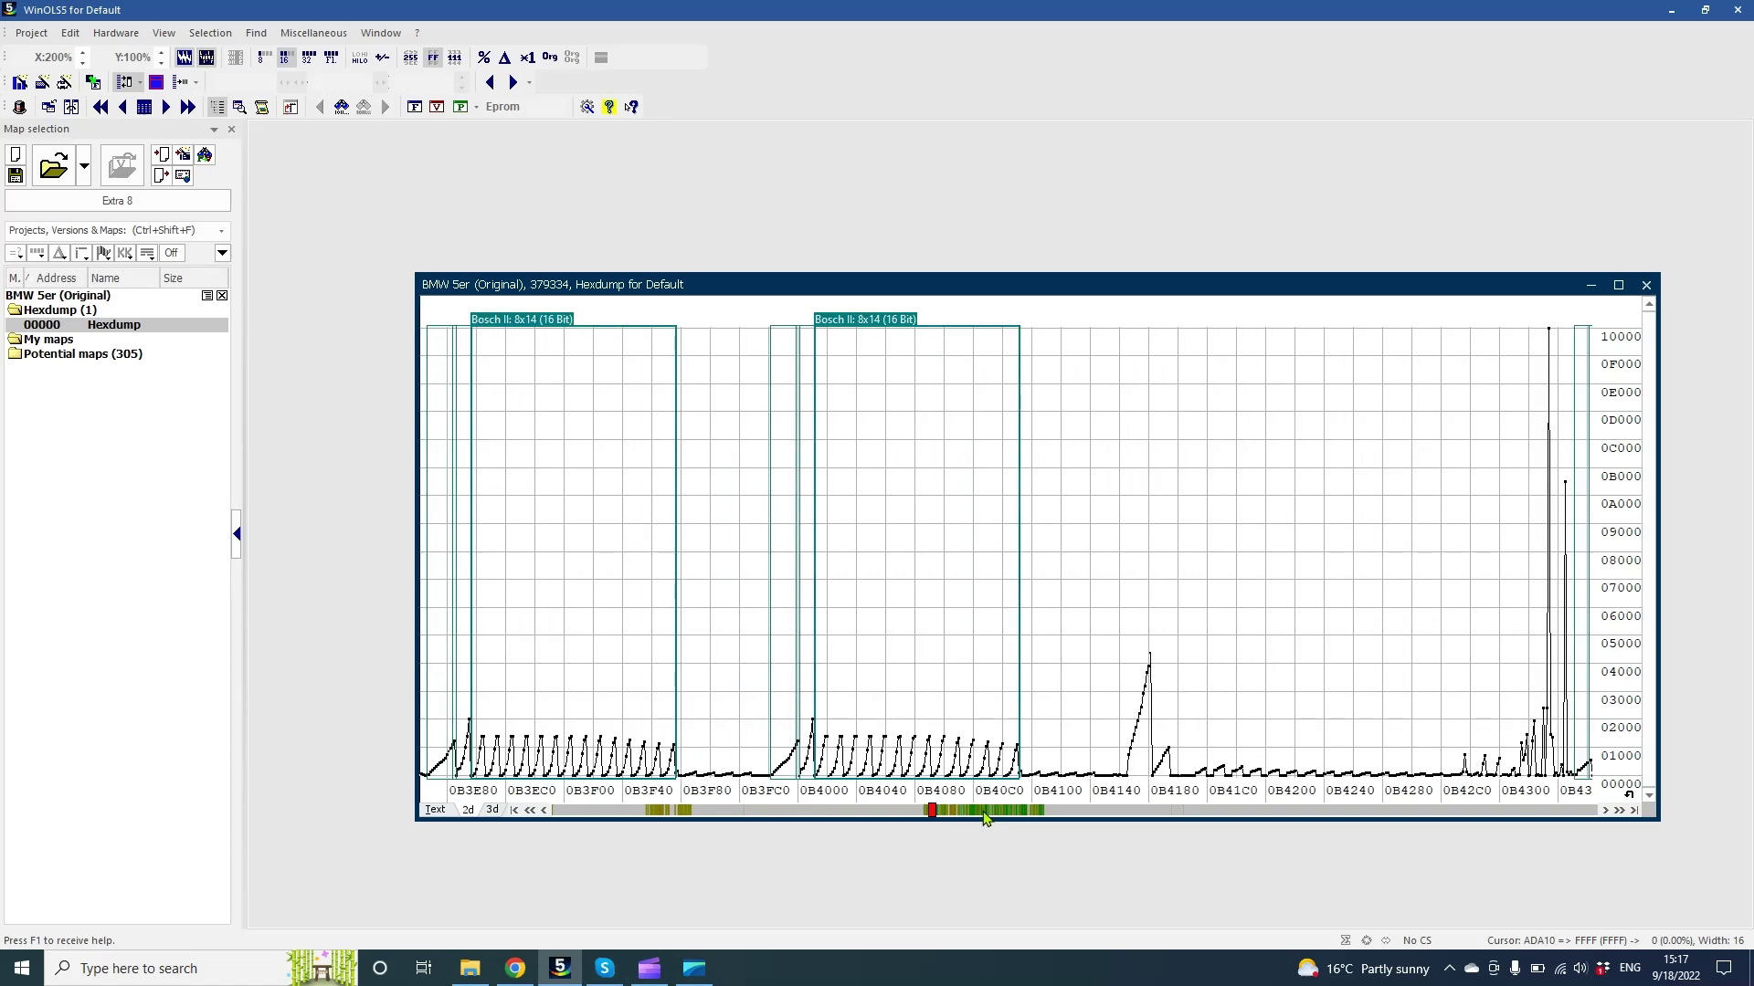
pyautogui.click(529, 811)
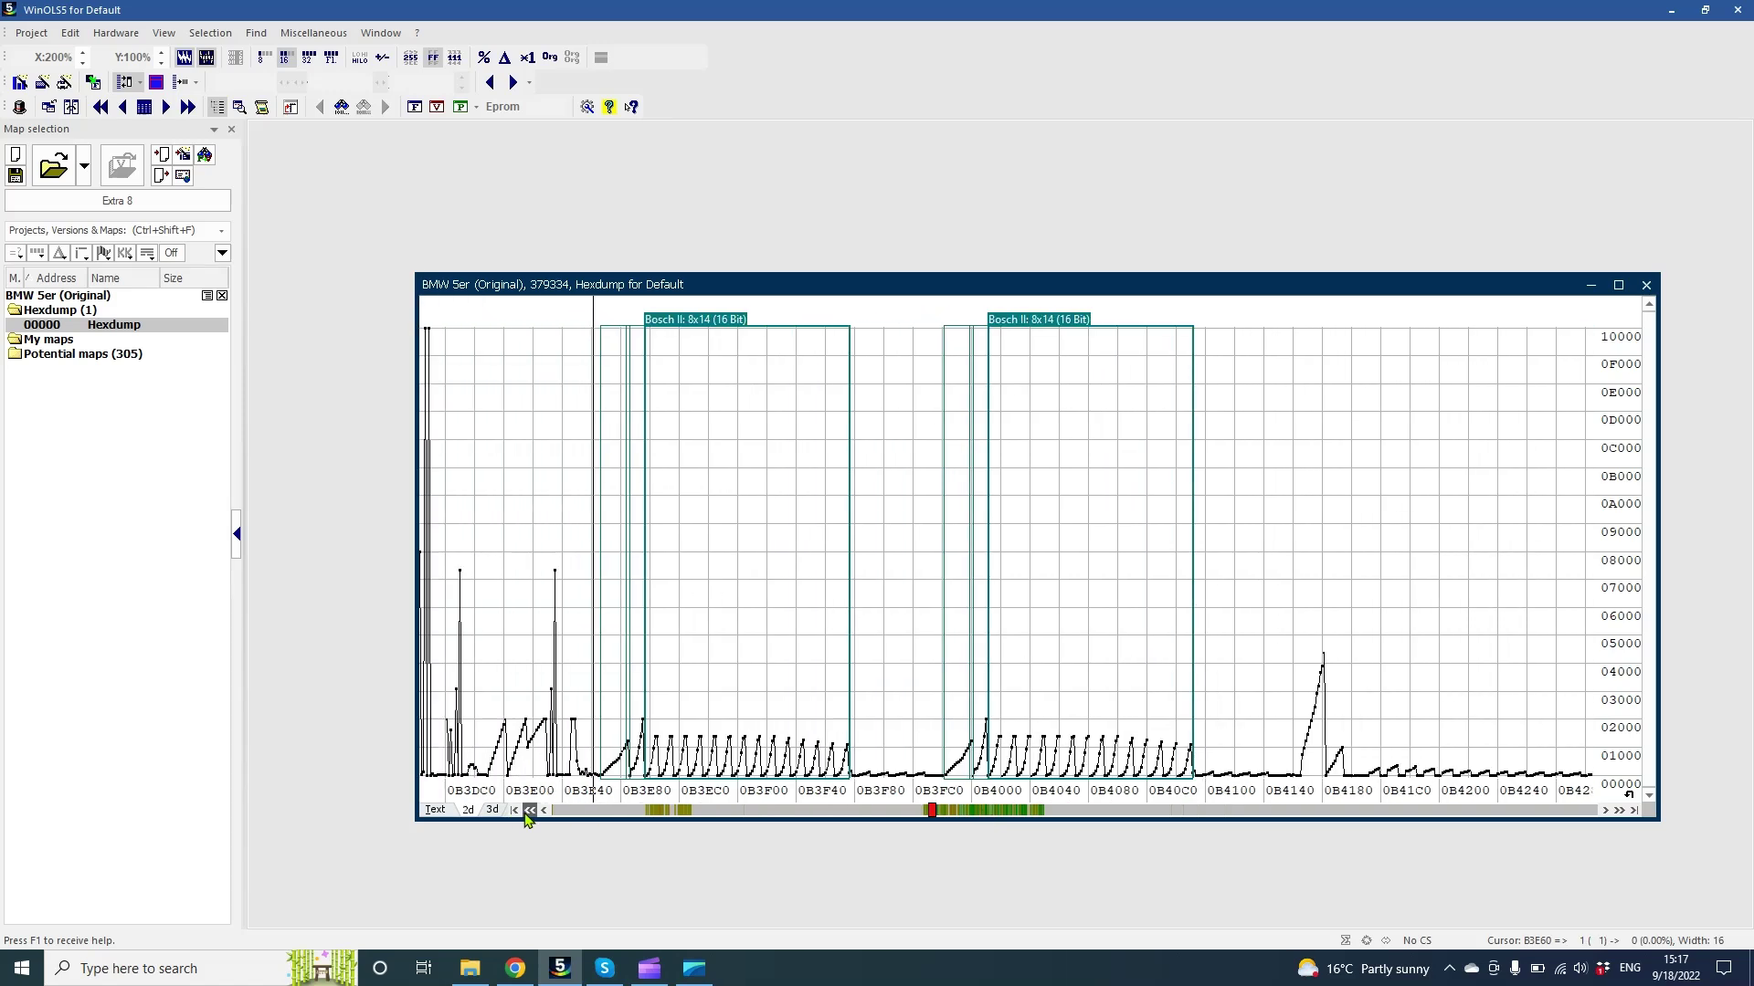
pyautogui.click(851, 645)
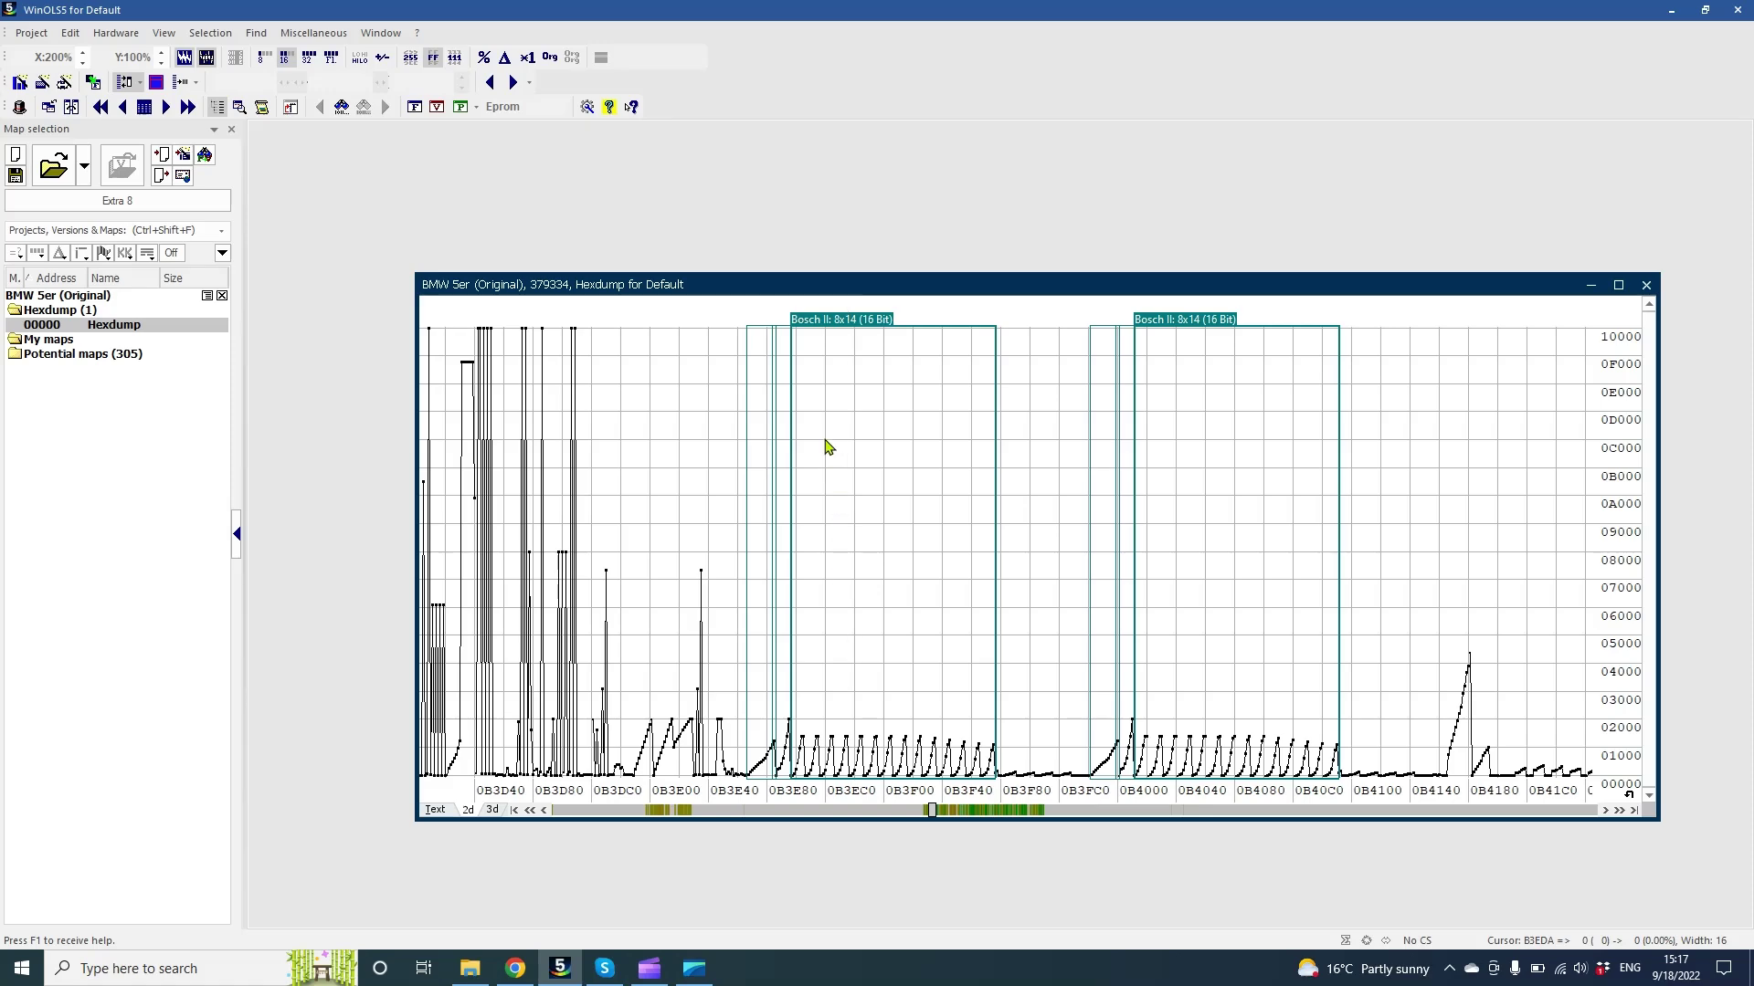
pyautogui.click(825, 319)
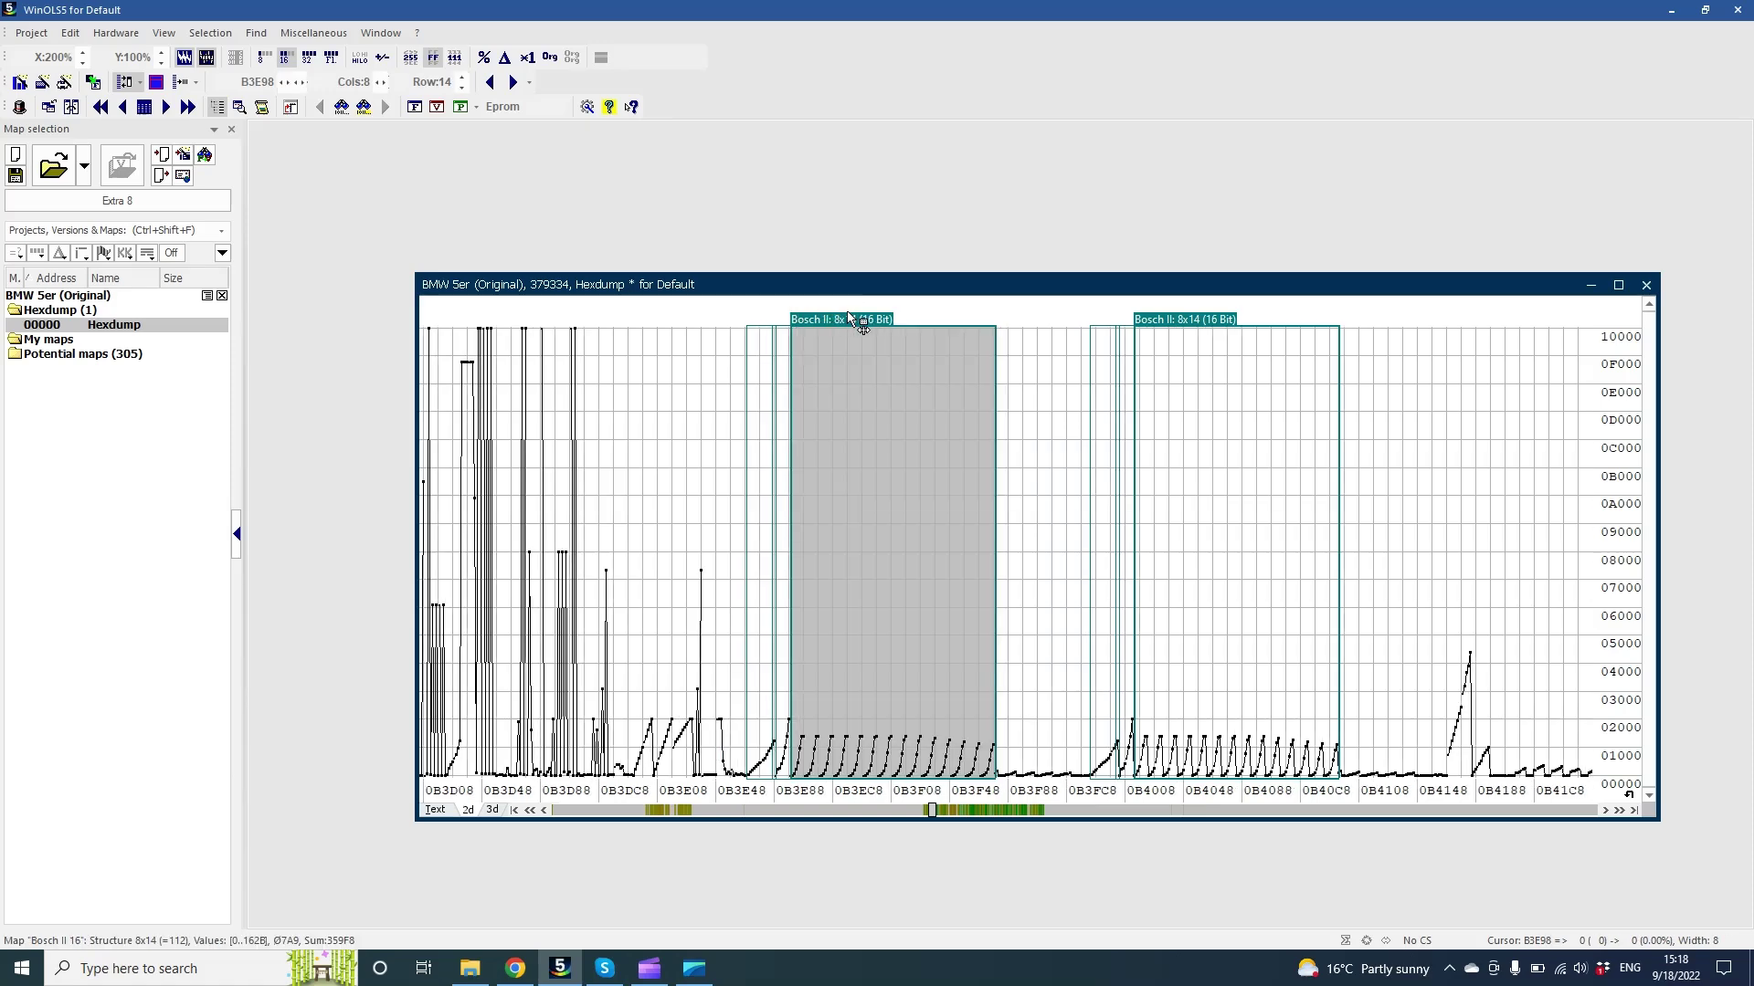
pyautogui.doubleClick(849, 320)
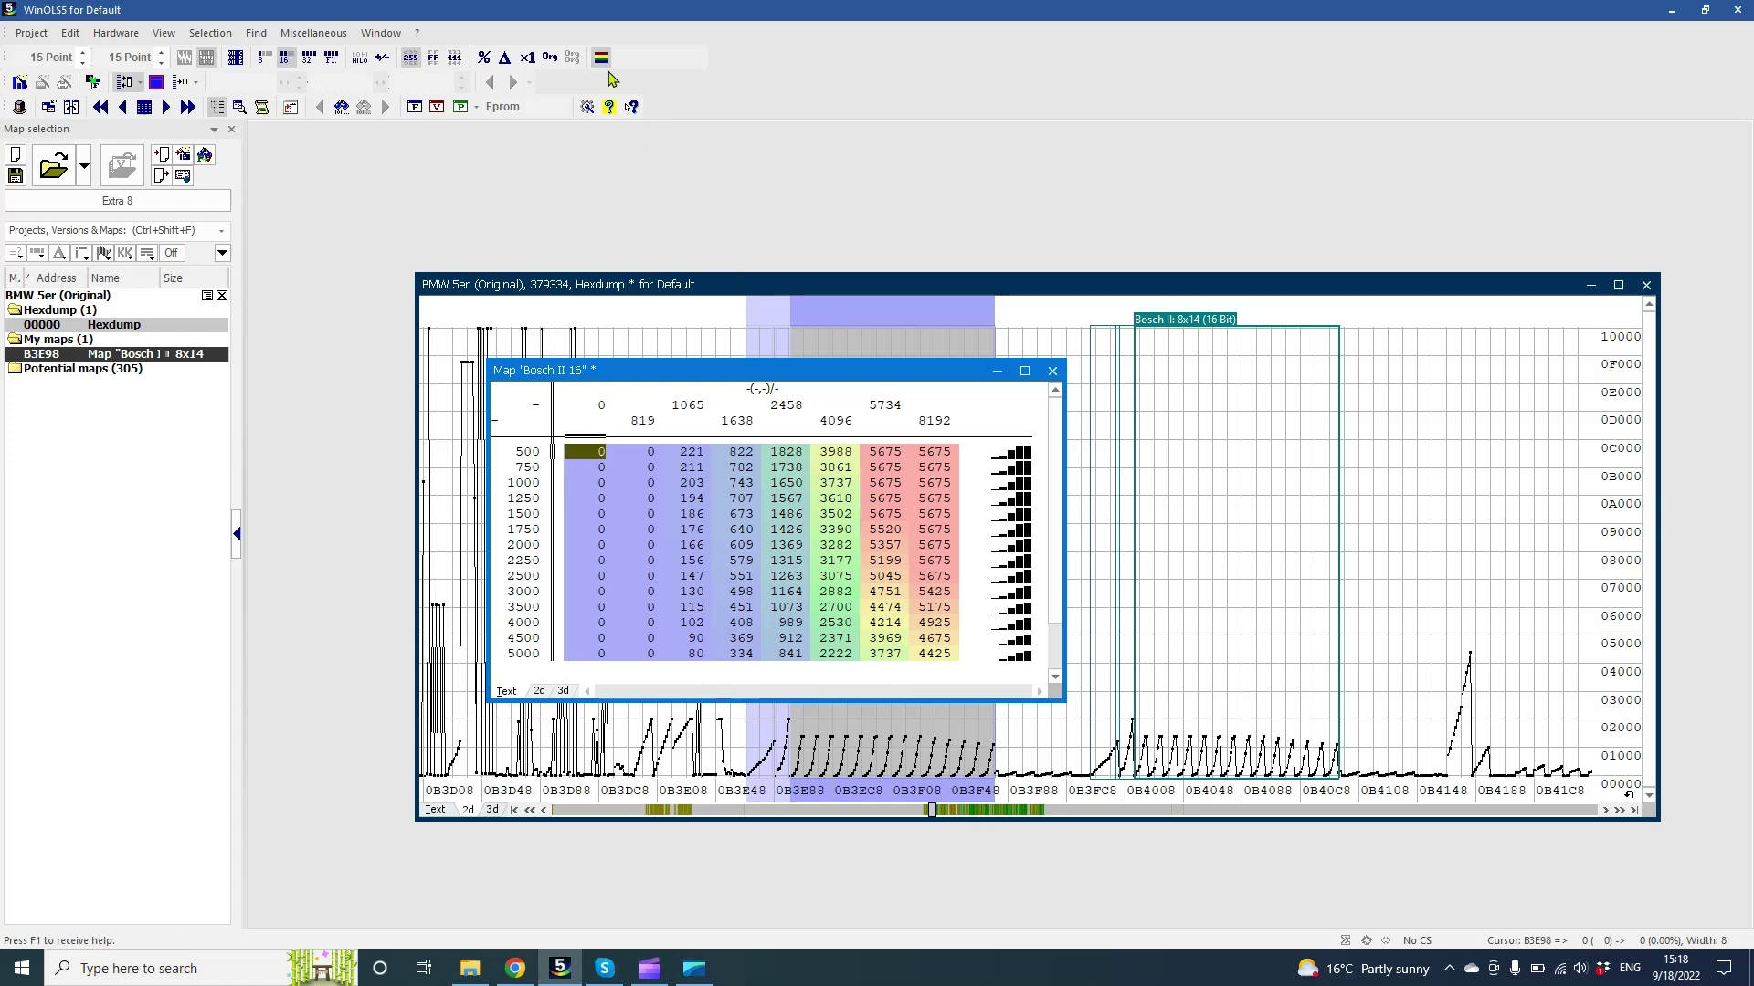
pyautogui.click(602, 60)
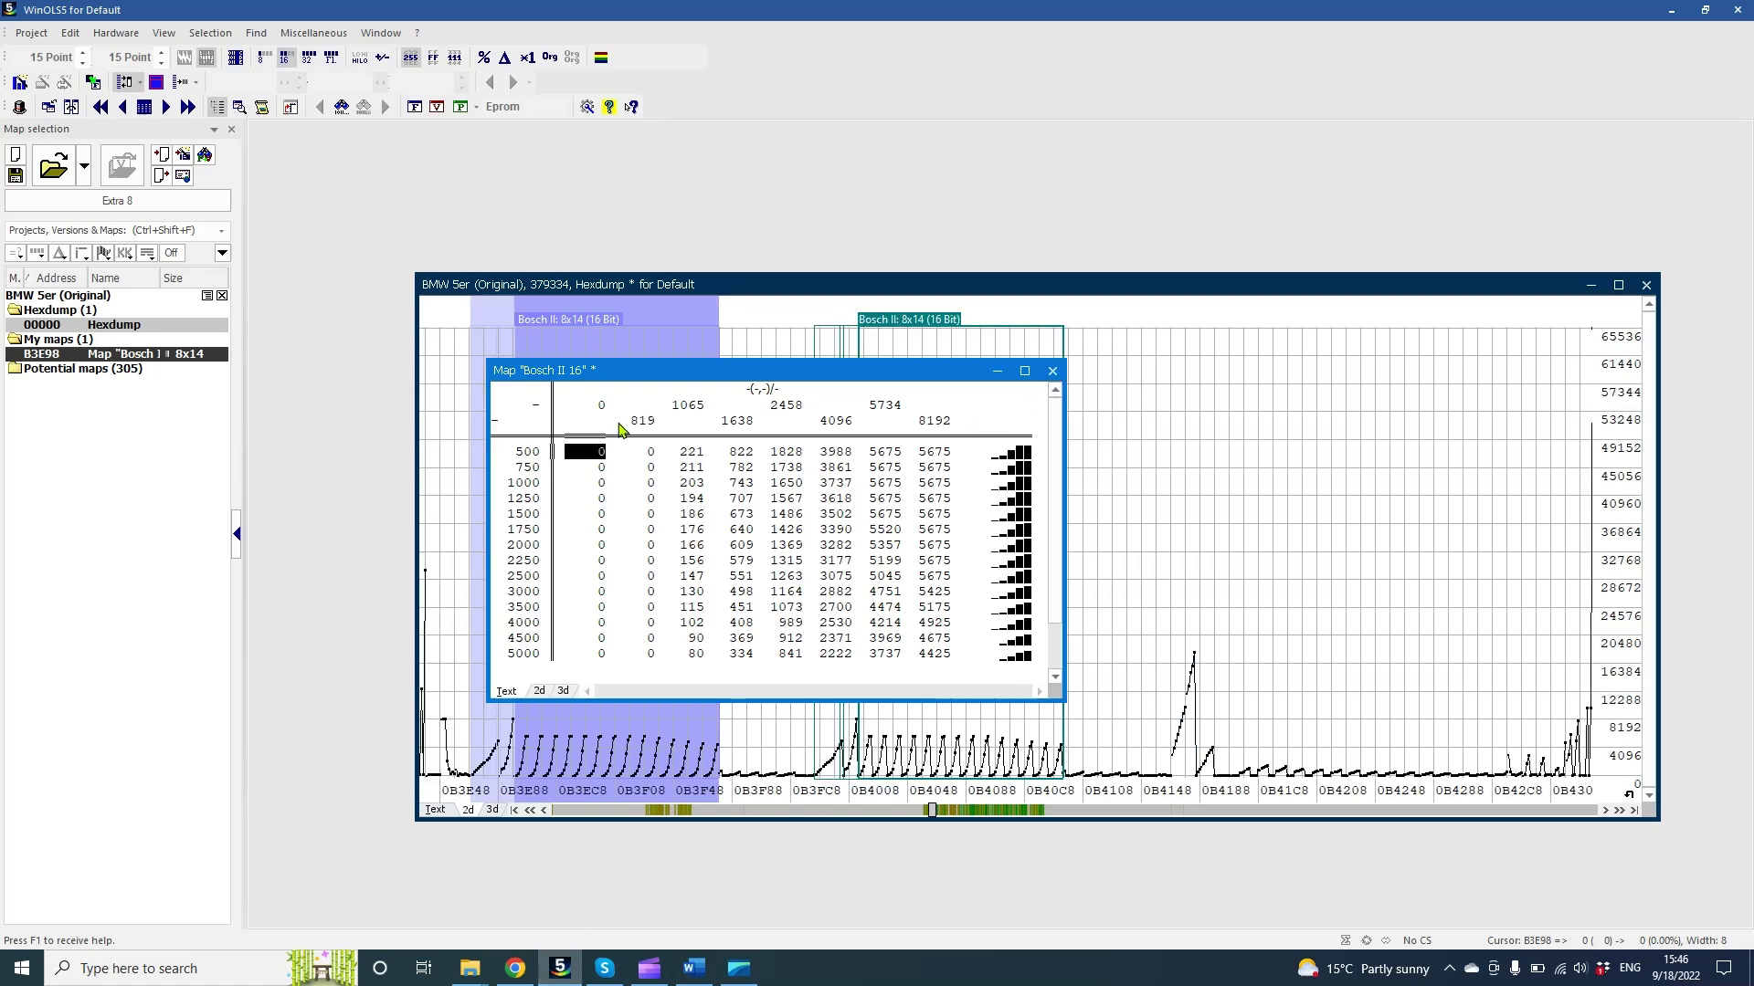
# - Apply the percent conversion to the map's X-axis, with factor 0.012207 and precision 1, and describe the axis as "100% on bosch"
pyautogui.click(938, 422)
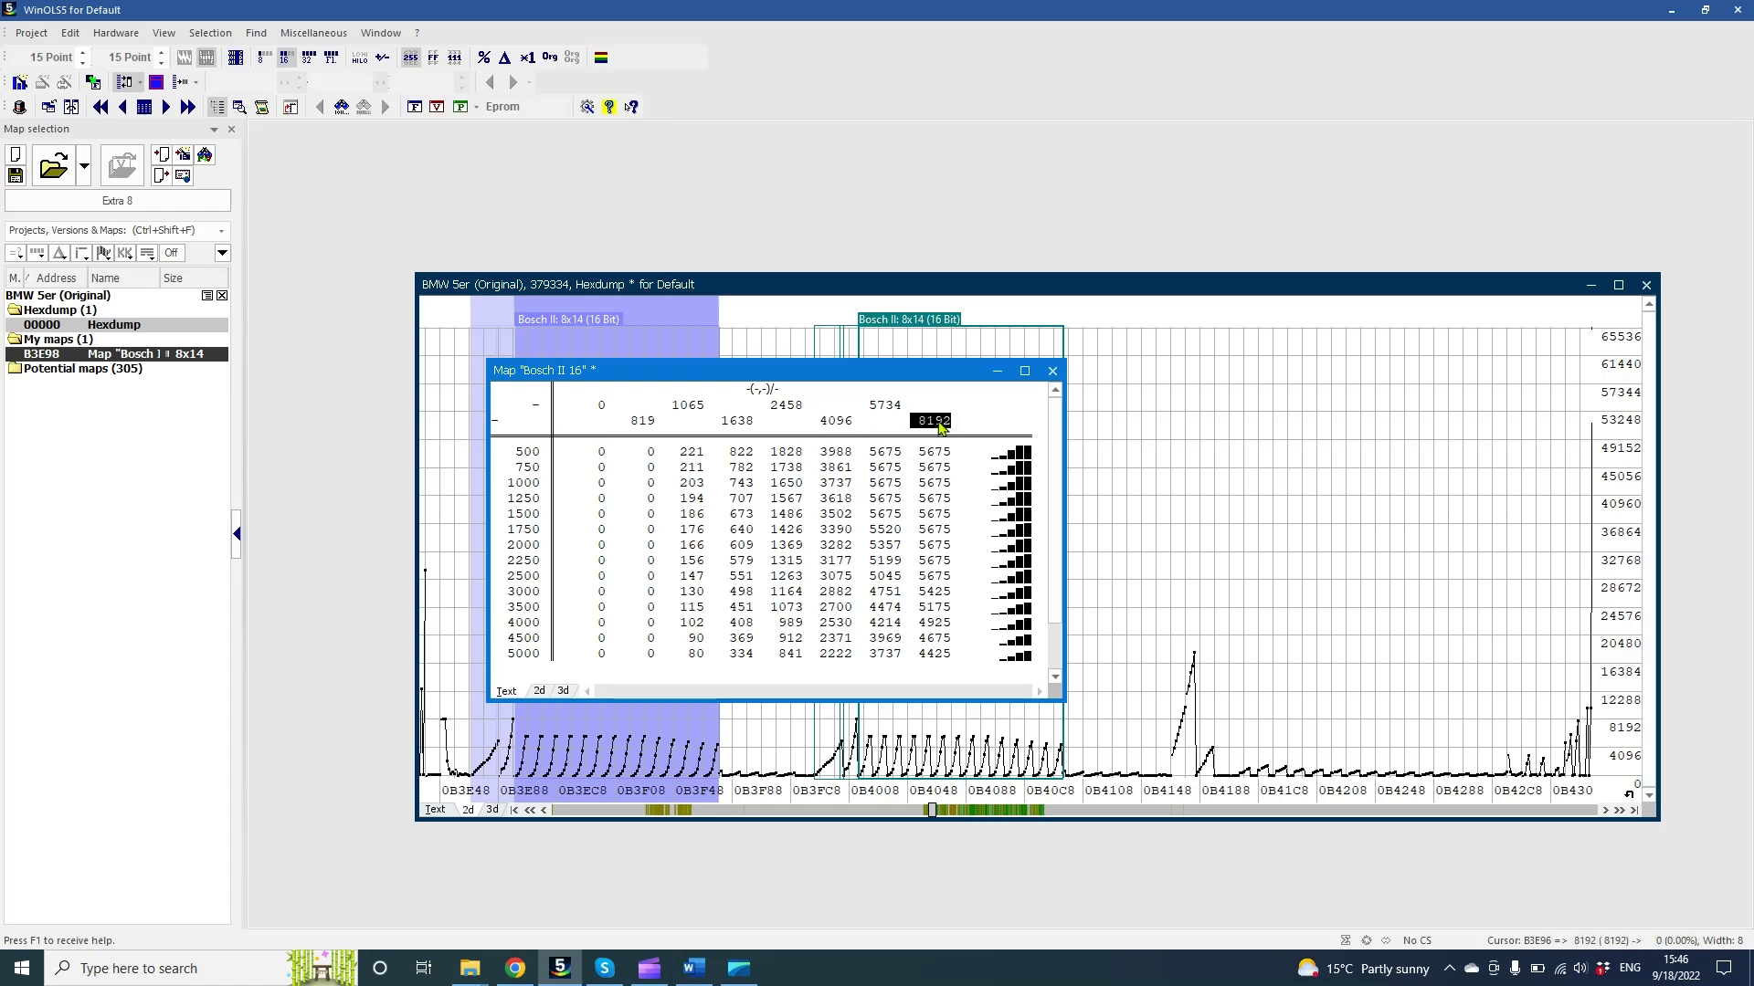
pyautogui.doubleClick(938, 422)
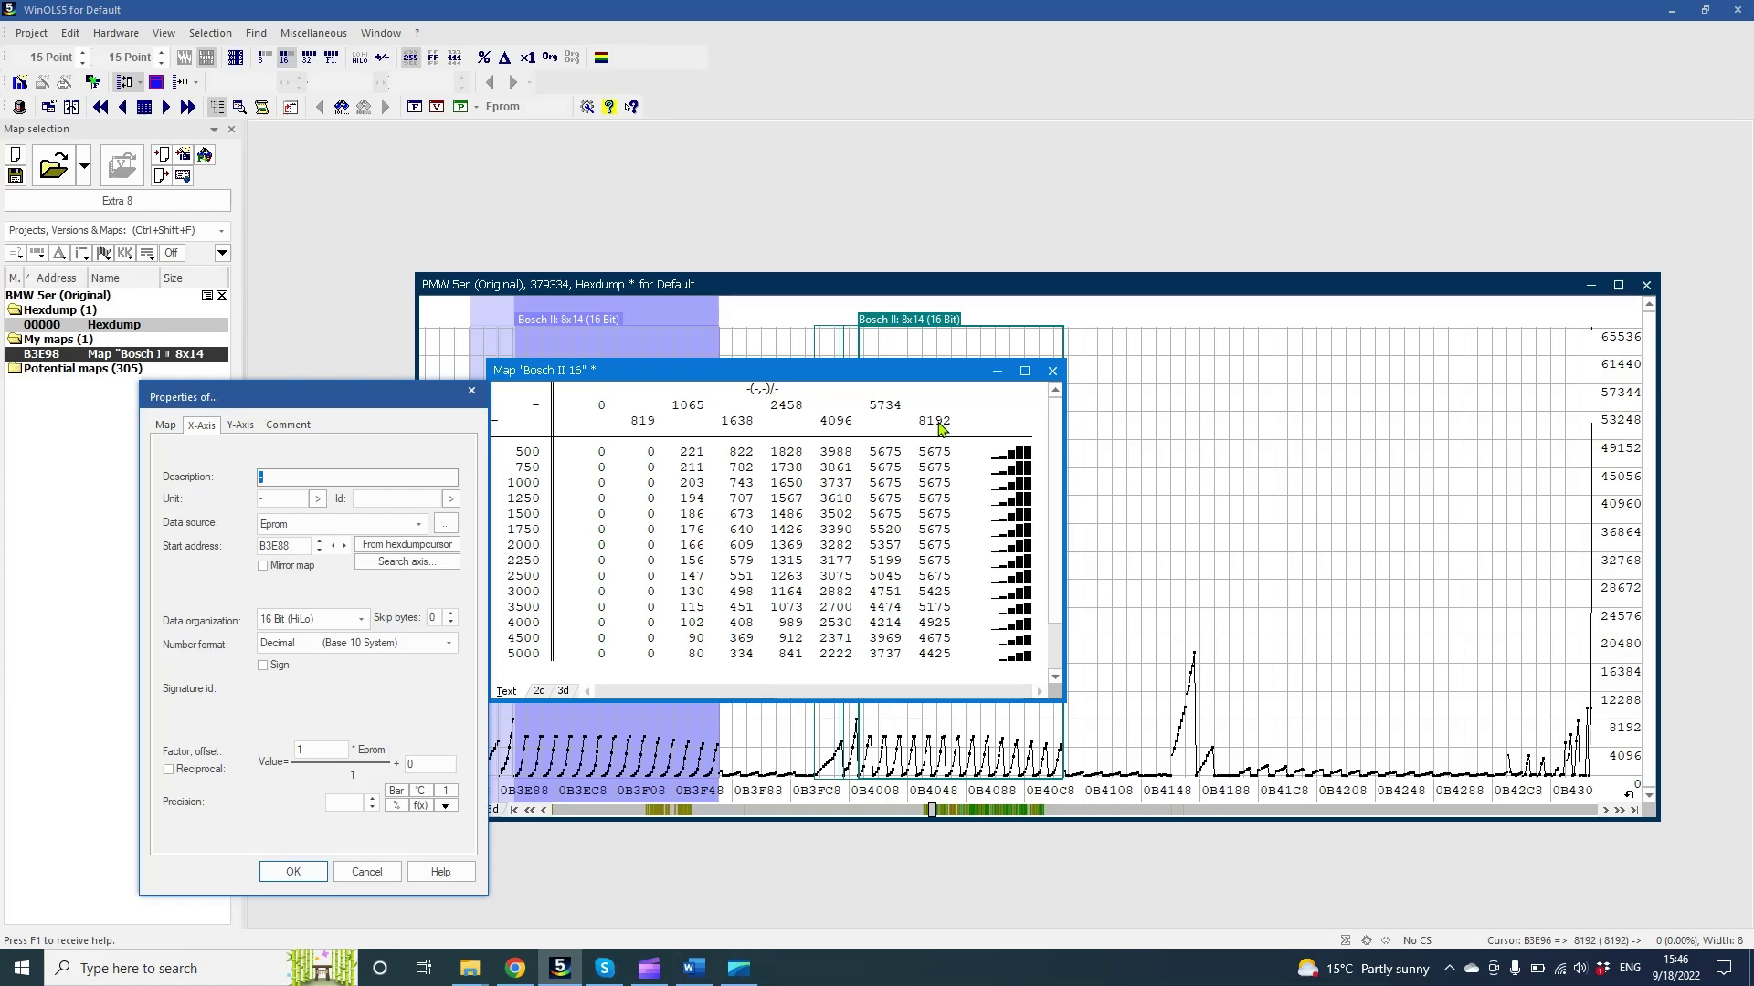
pyautogui.moveTo(288, 405); pyautogui.dragTo(619, 191)
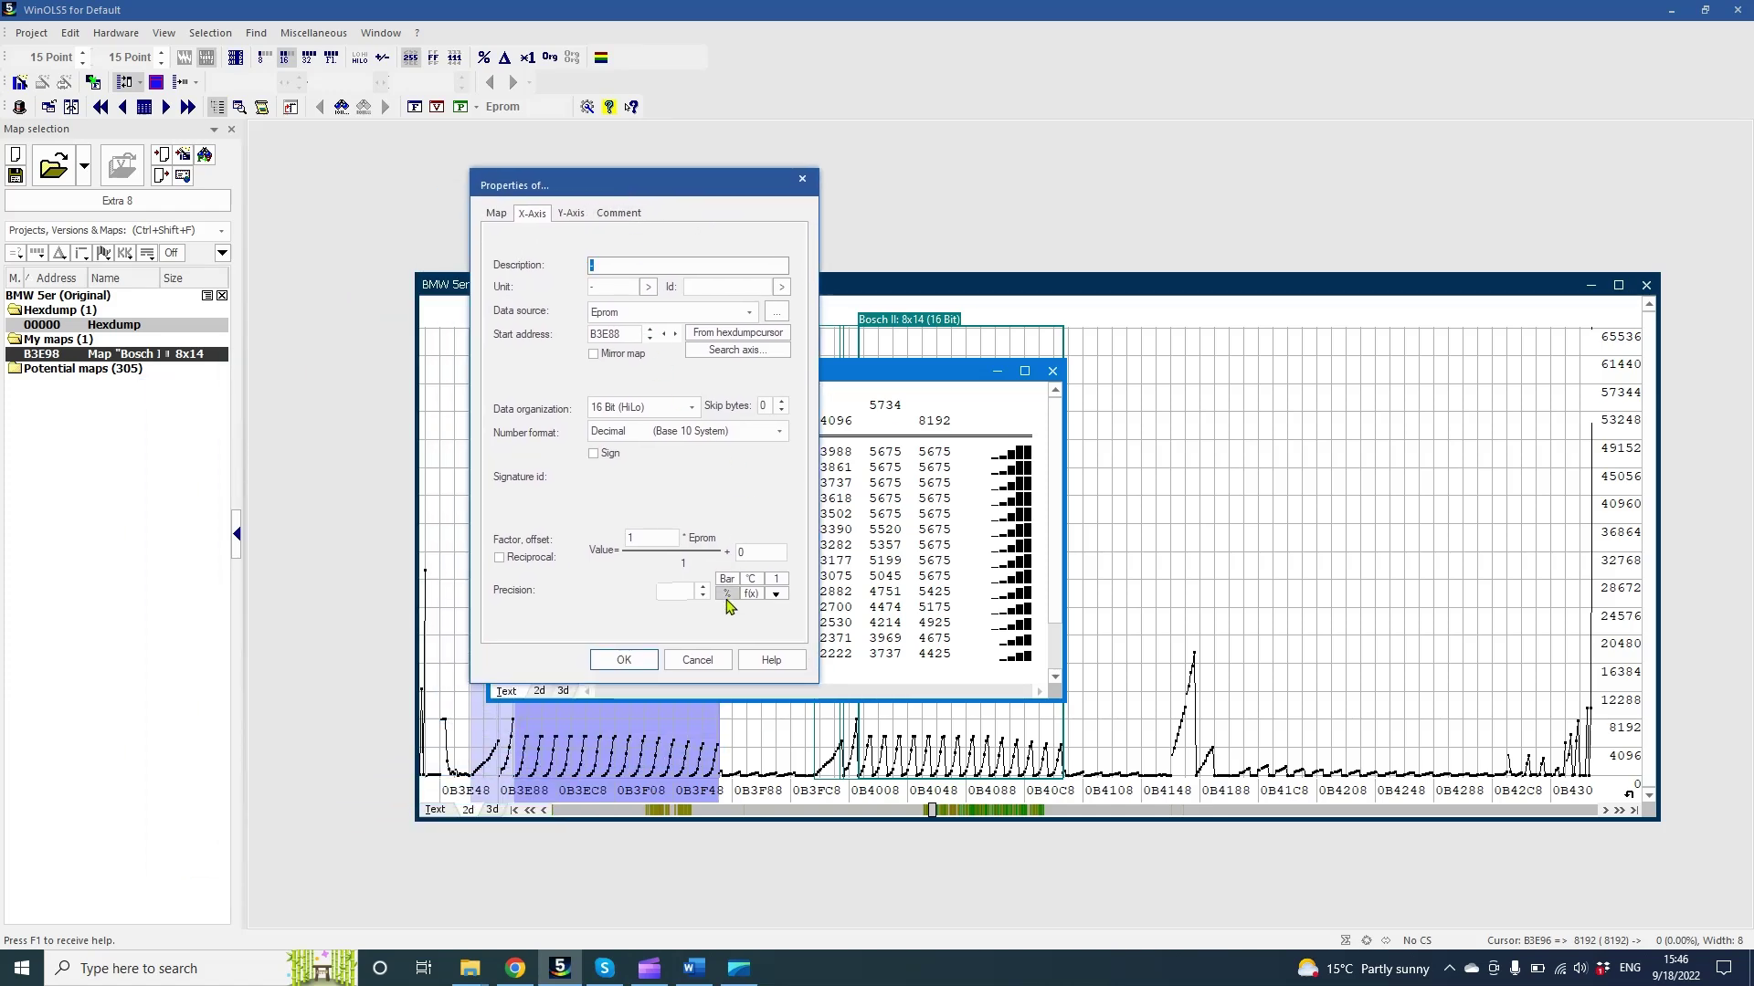
pyautogui.click(726, 593)
pyautogui.click(635, 264)
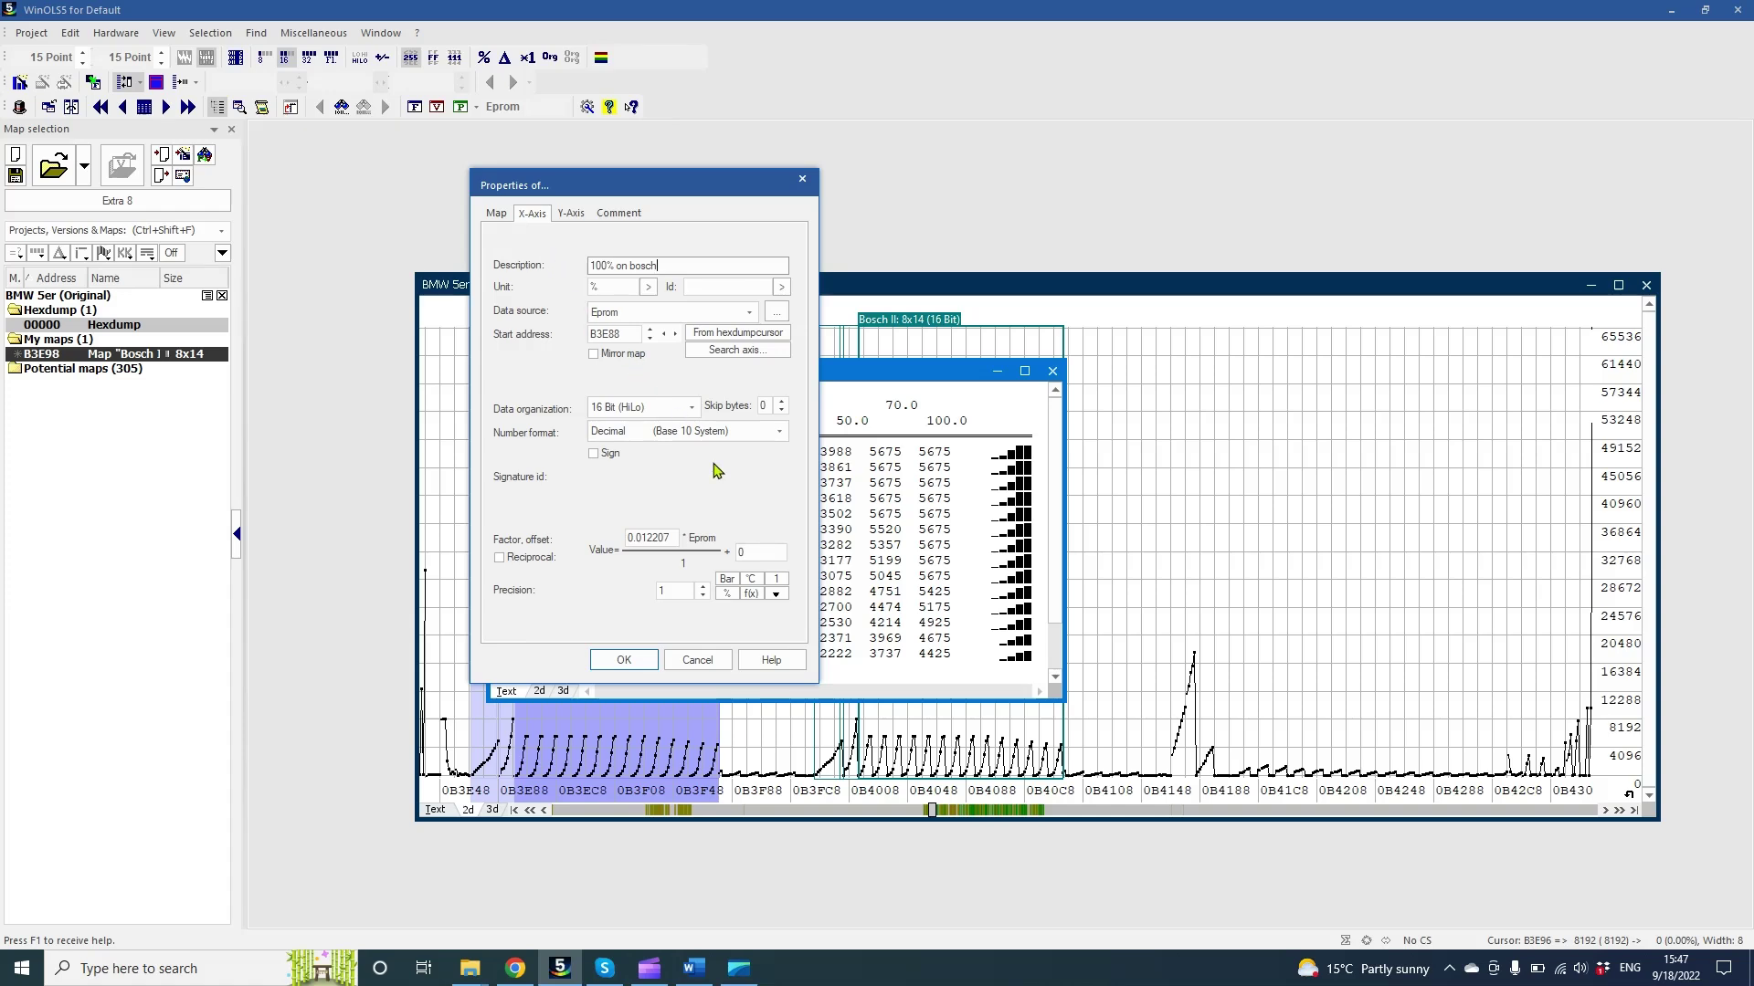
# - Store the X-axis percent conversion in preset slot A, replacing Vmax, and accept the axis properties
pyautogui.click(776, 595)
pyautogui.click(775, 595)
pyautogui.click(775, 594)
pyautogui.click(775, 594)
pyautogui.click(775, 595)
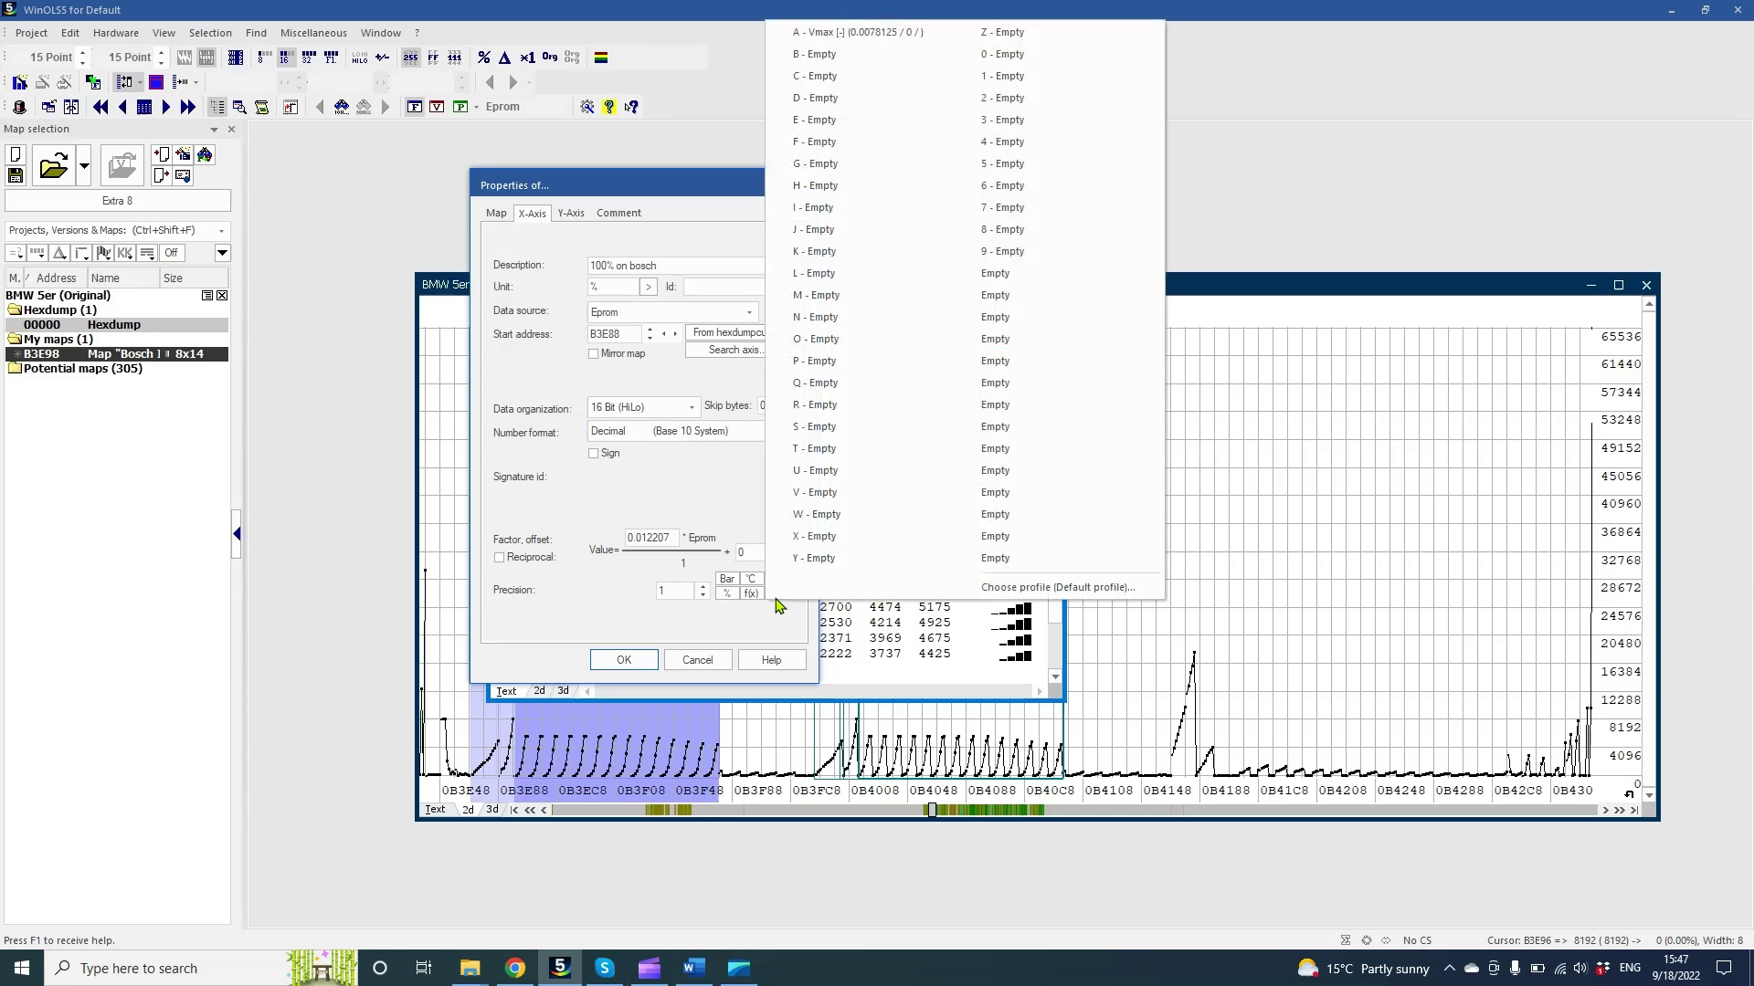
pyautogui.click(864, 41)
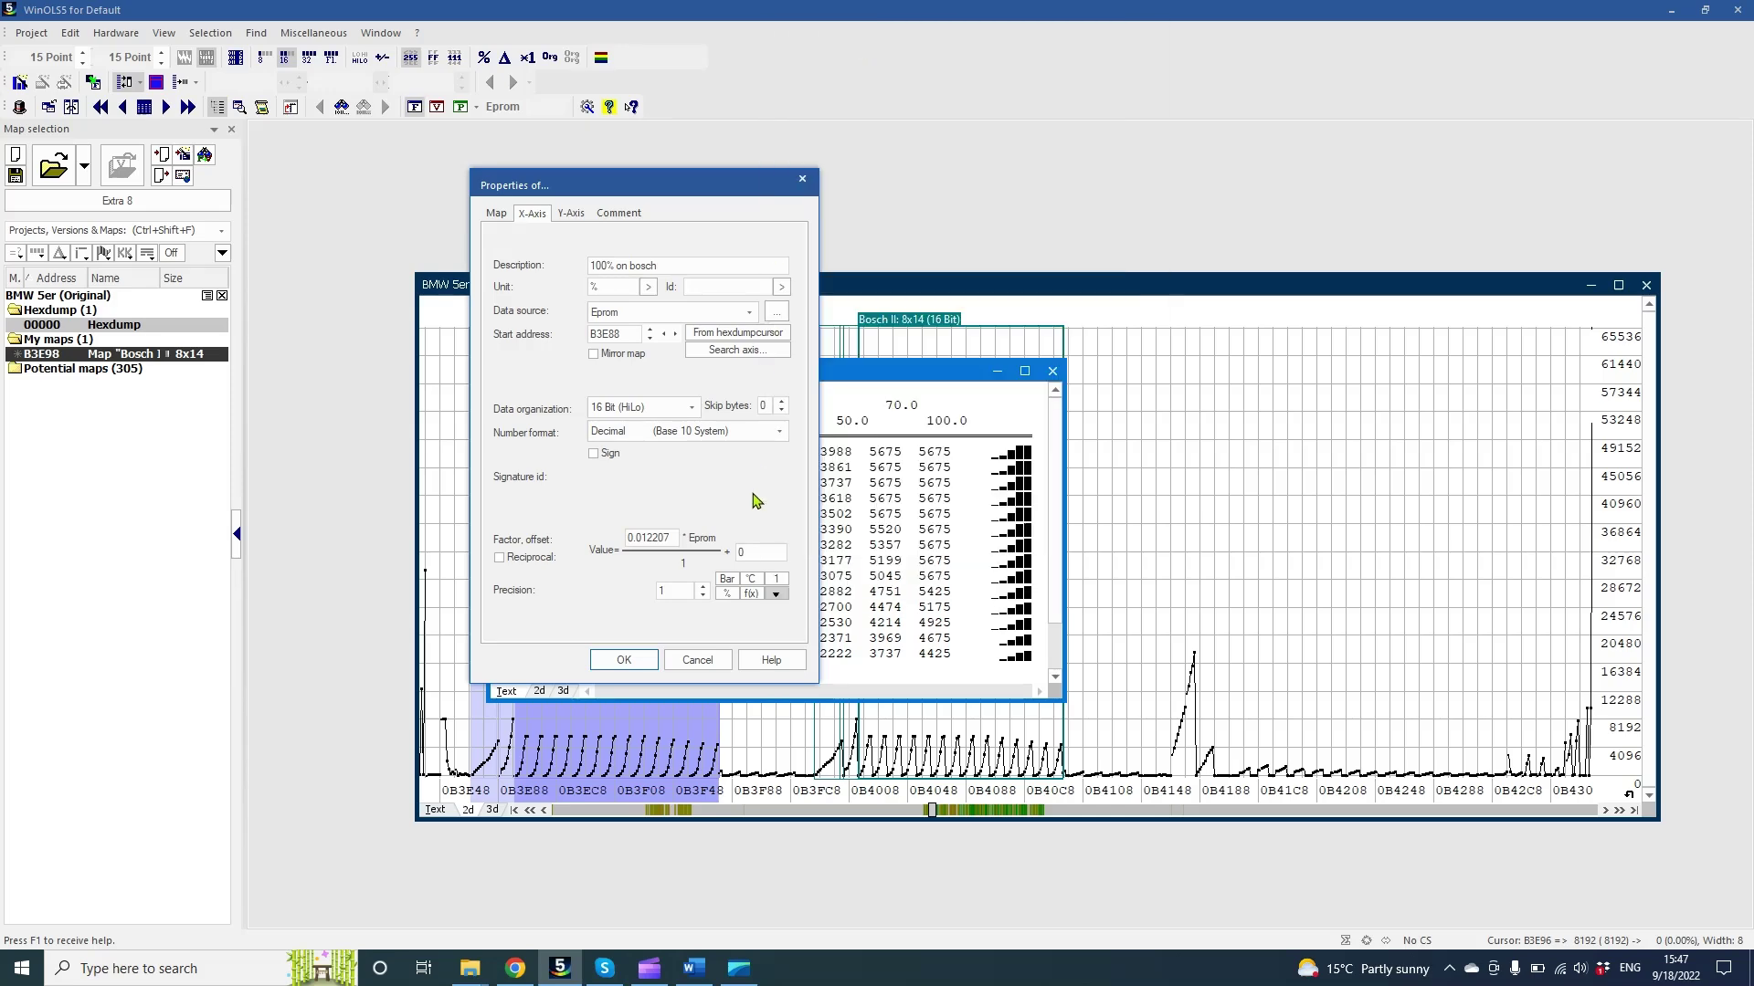
pyautogui.click(776, 595)
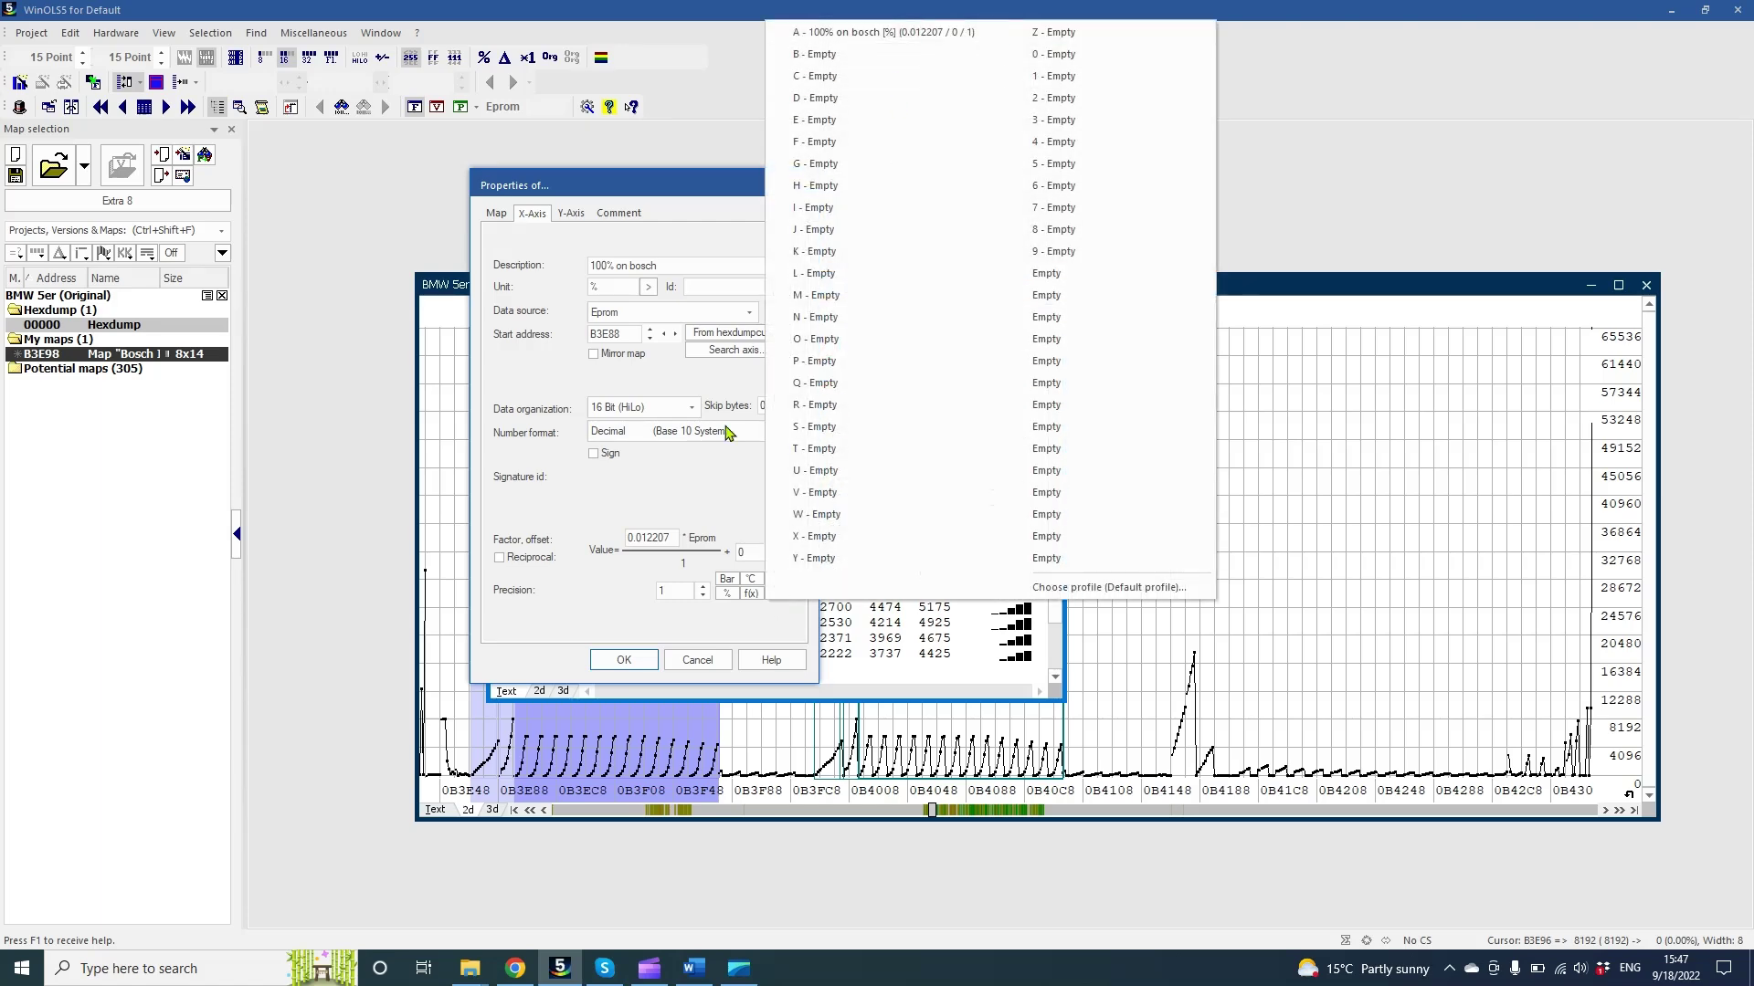
pyautogui.click(692, 486)
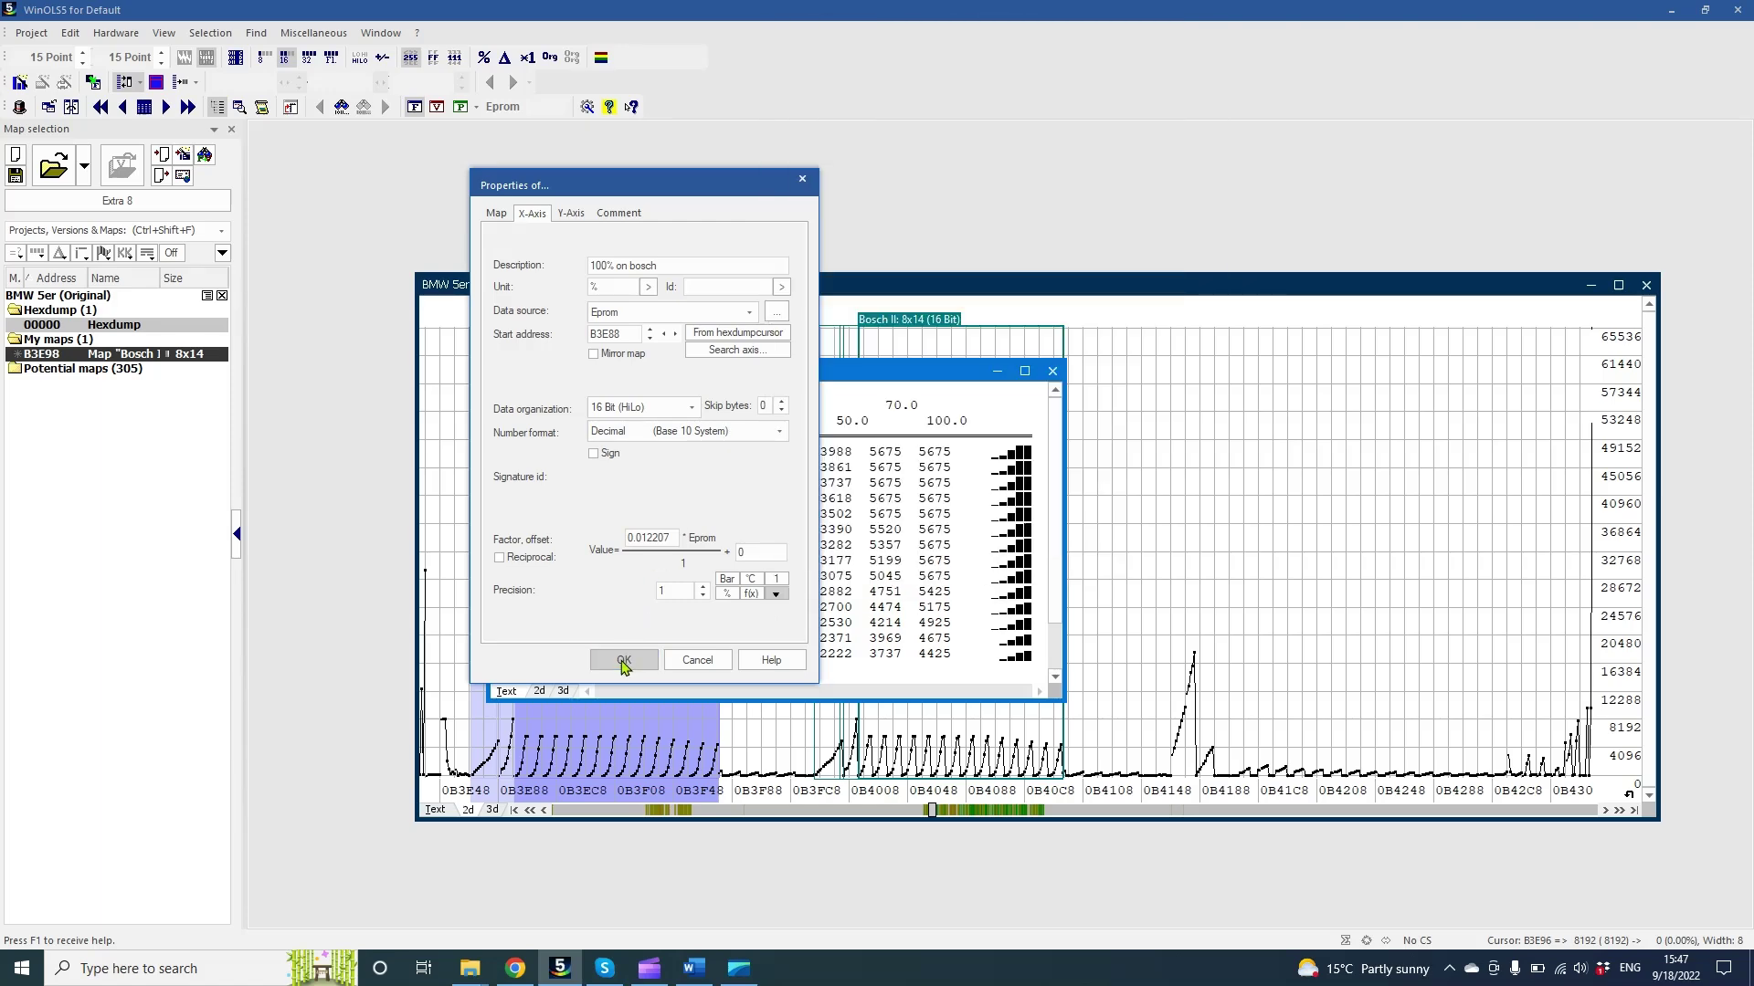
pyautogui.click(624, 662)
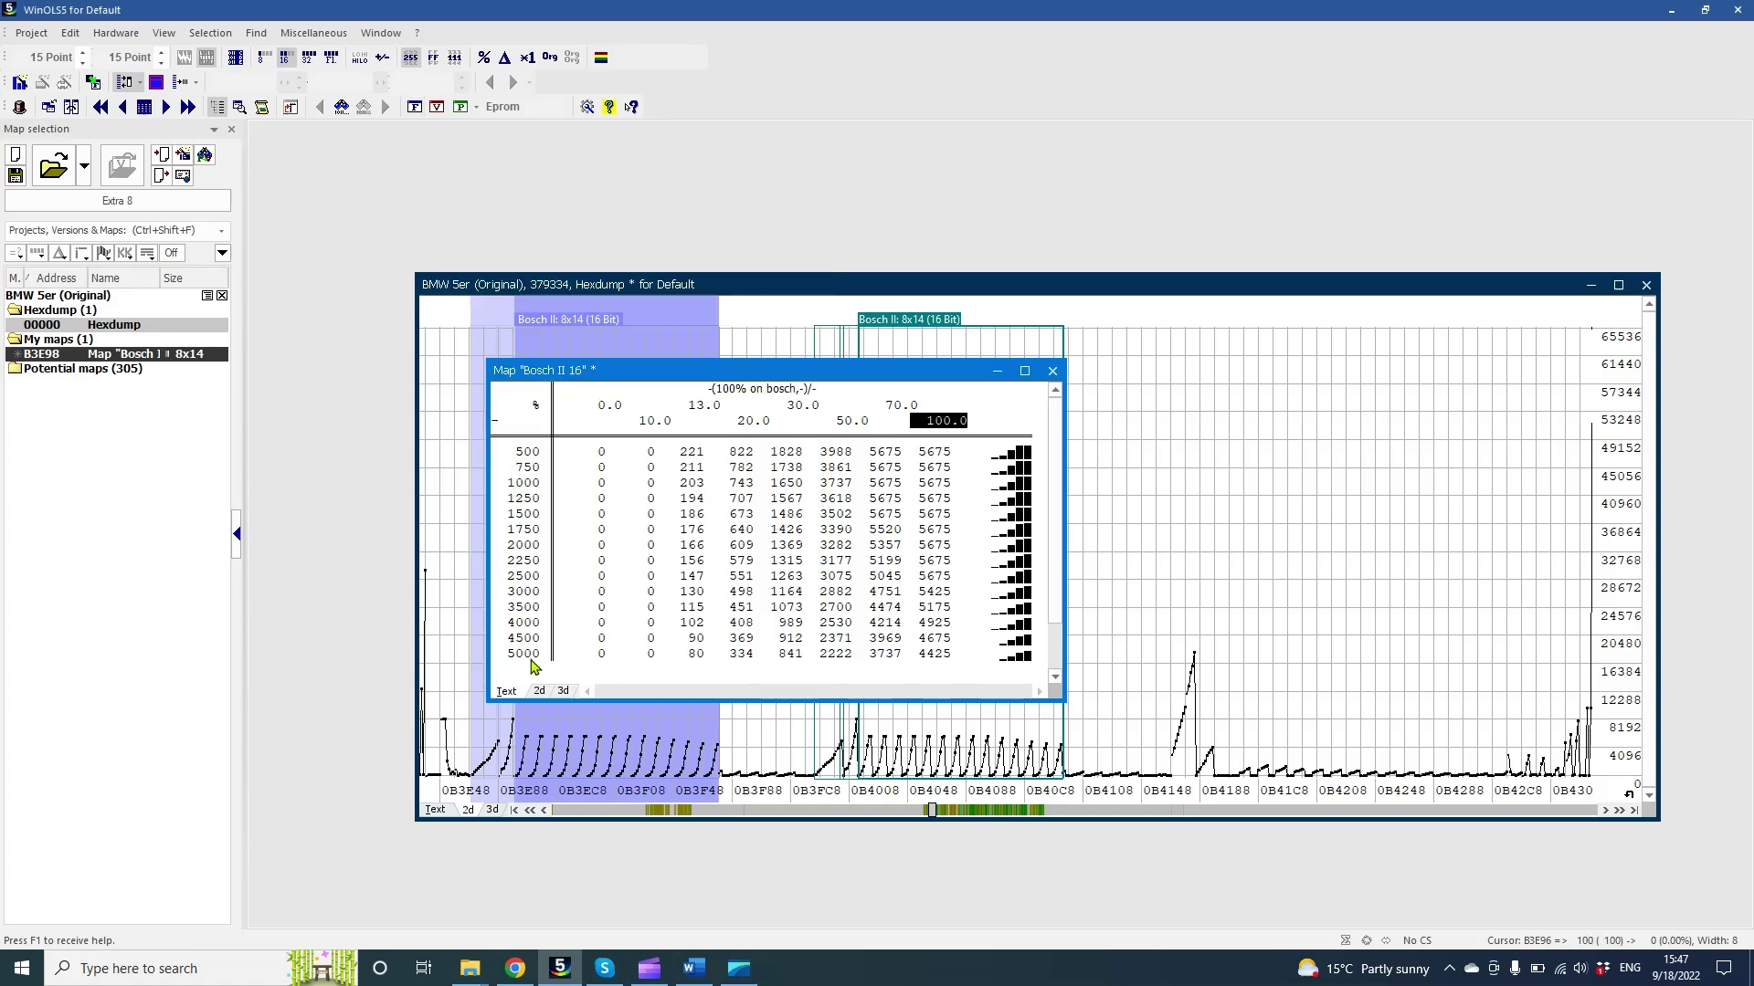
# - Set the map's Y-axis unit to 1/min and its description to RPM
pyautogui.doubleClick(535, 608)
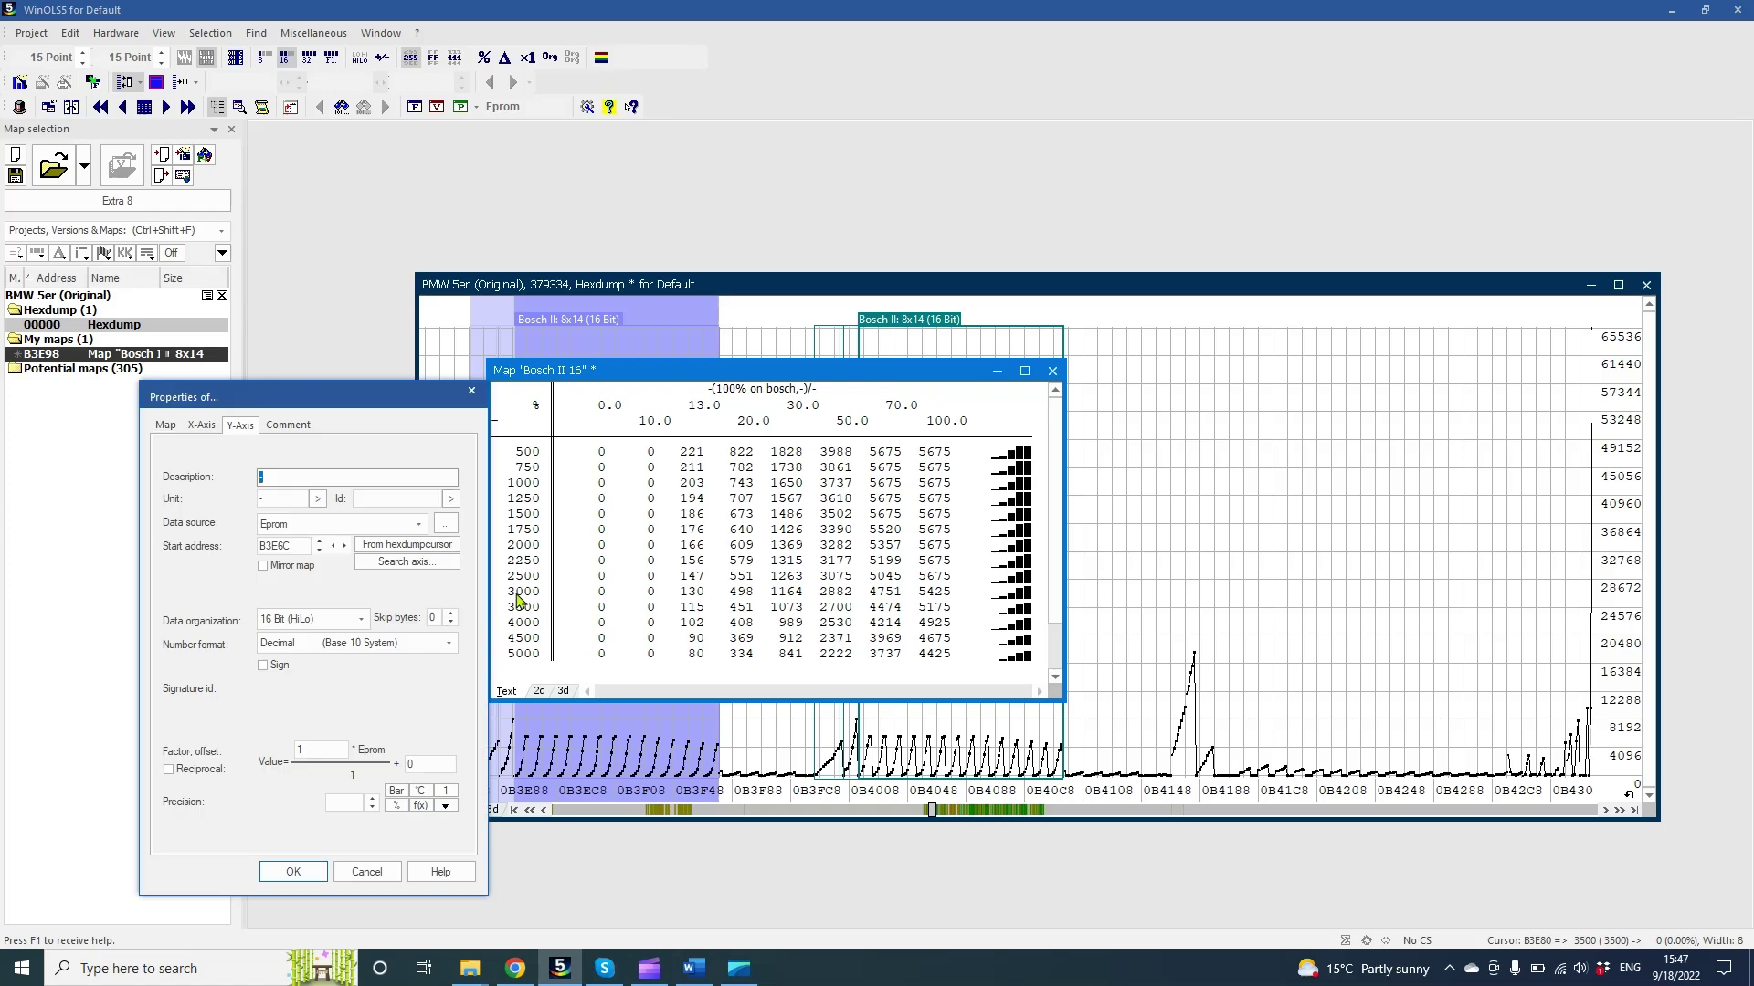
pyautogui.moveTo(356, 404); pyautogui.dragTo(565, 315)
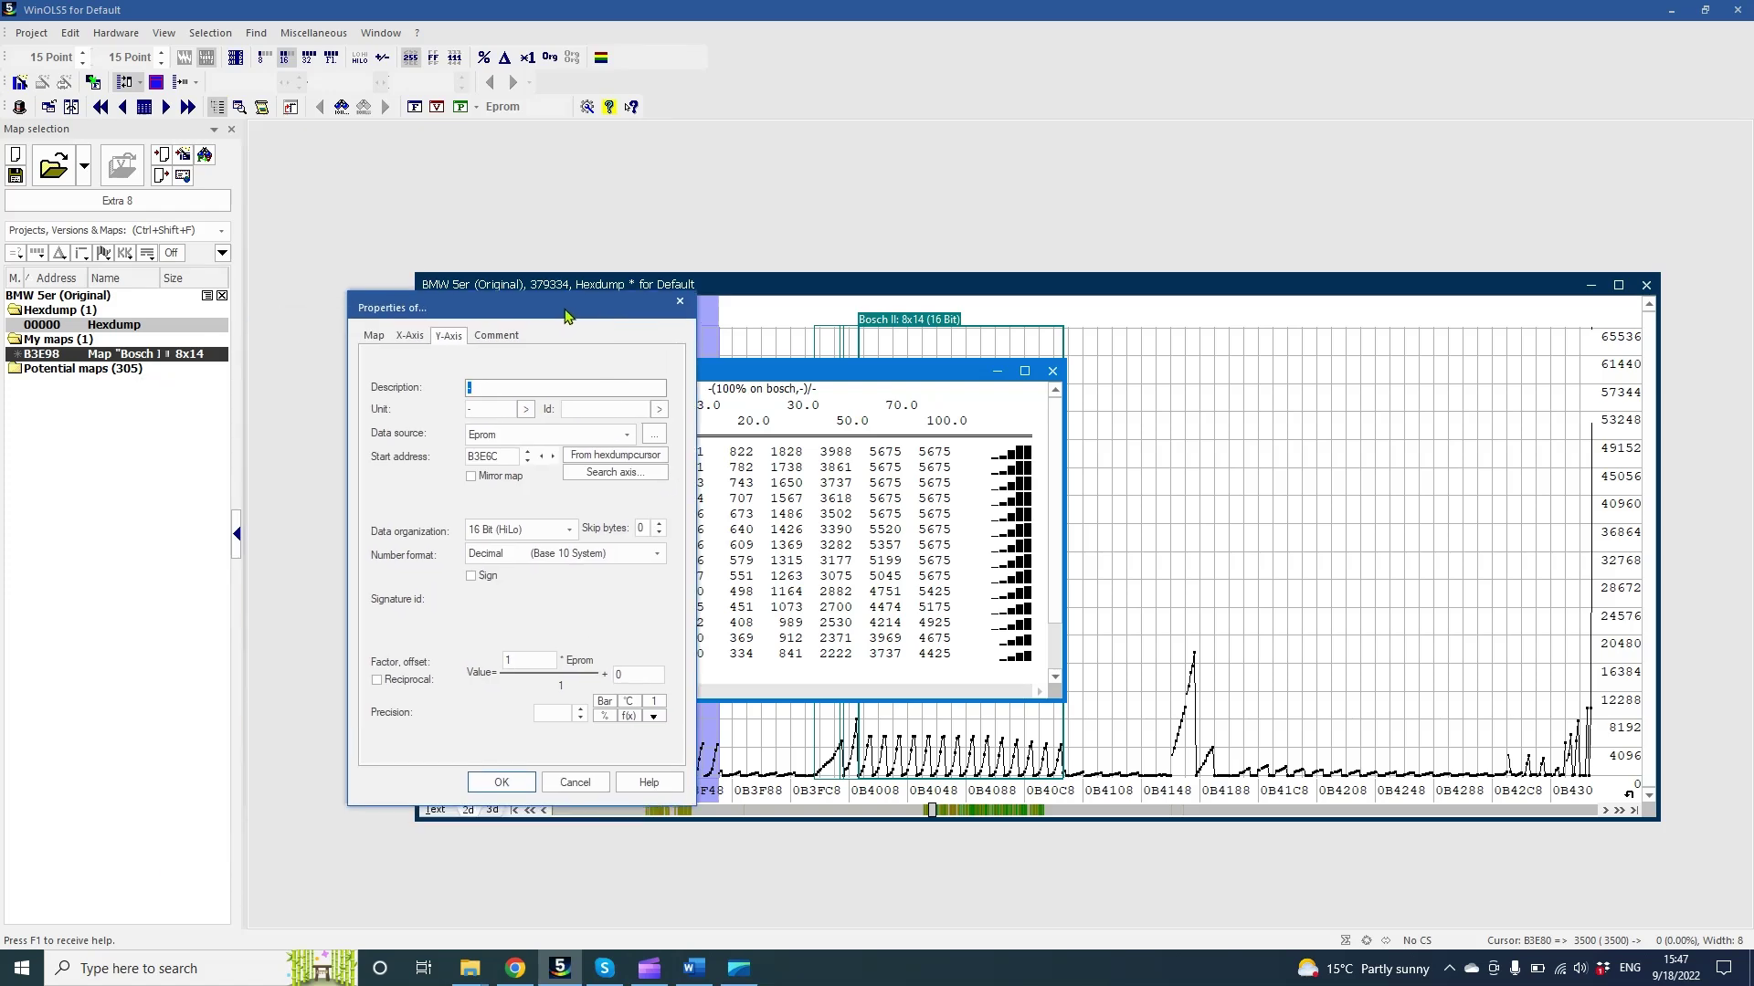
pyautogui.click(529, 409)
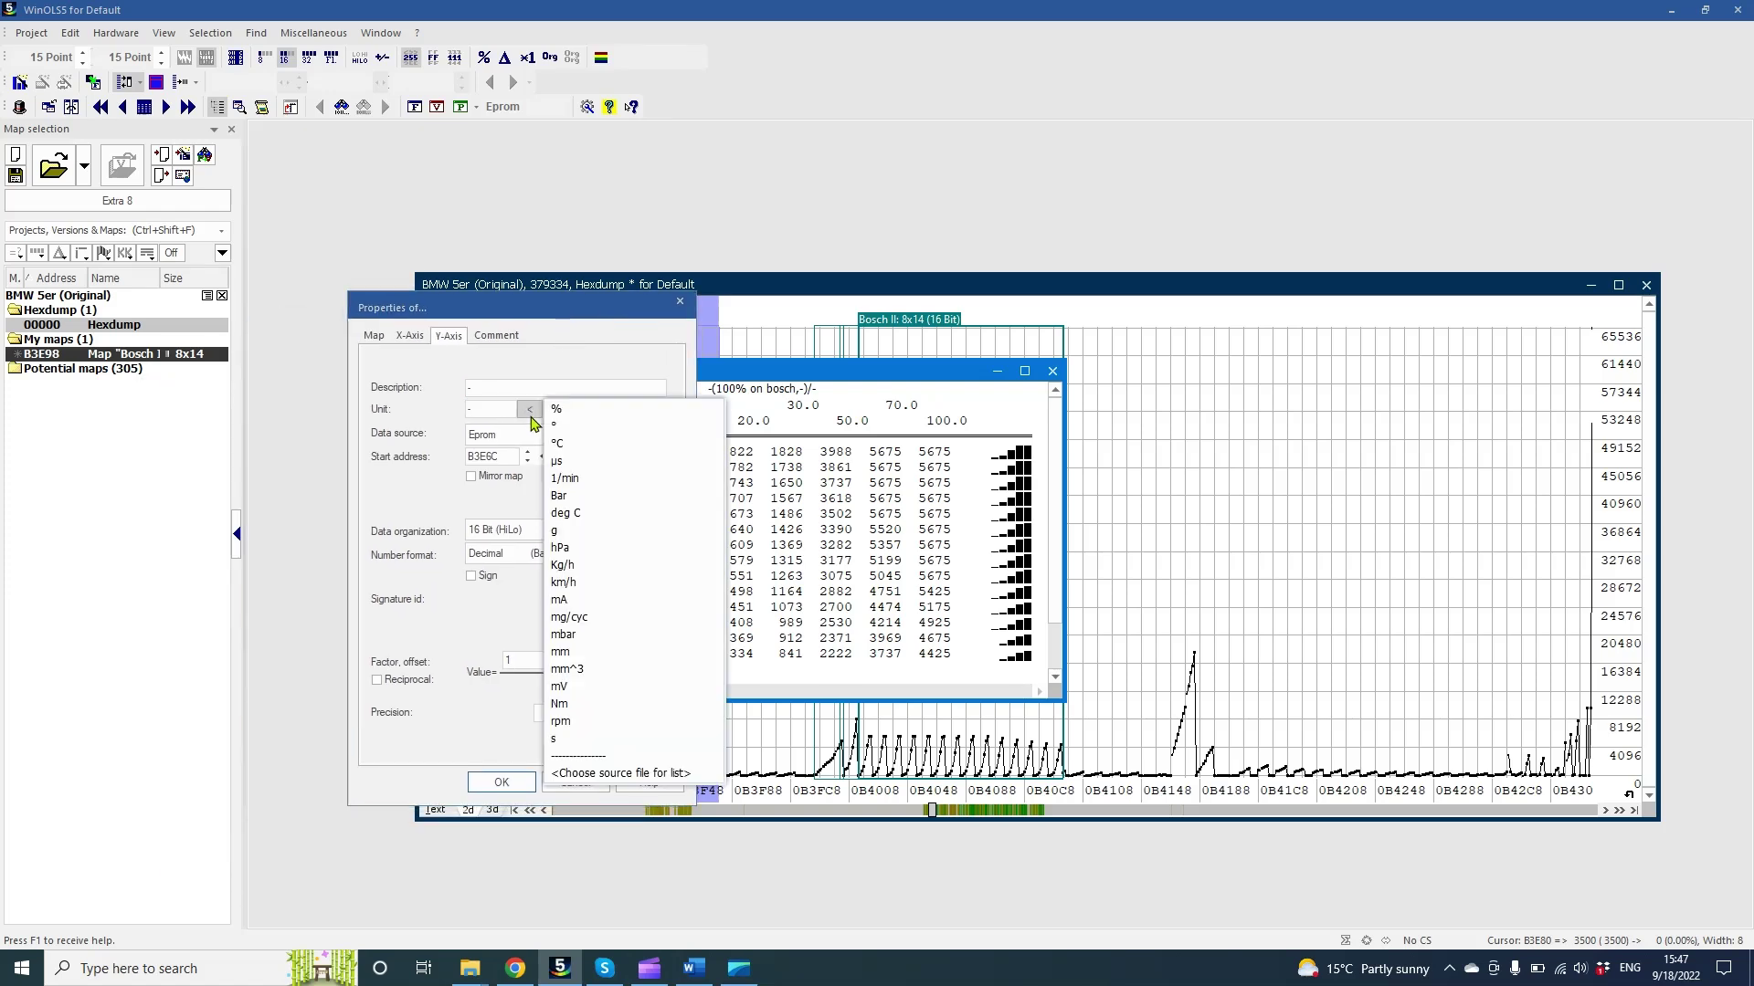
pyautogui.click(568, 479)
pyautogui.click(522, 387)
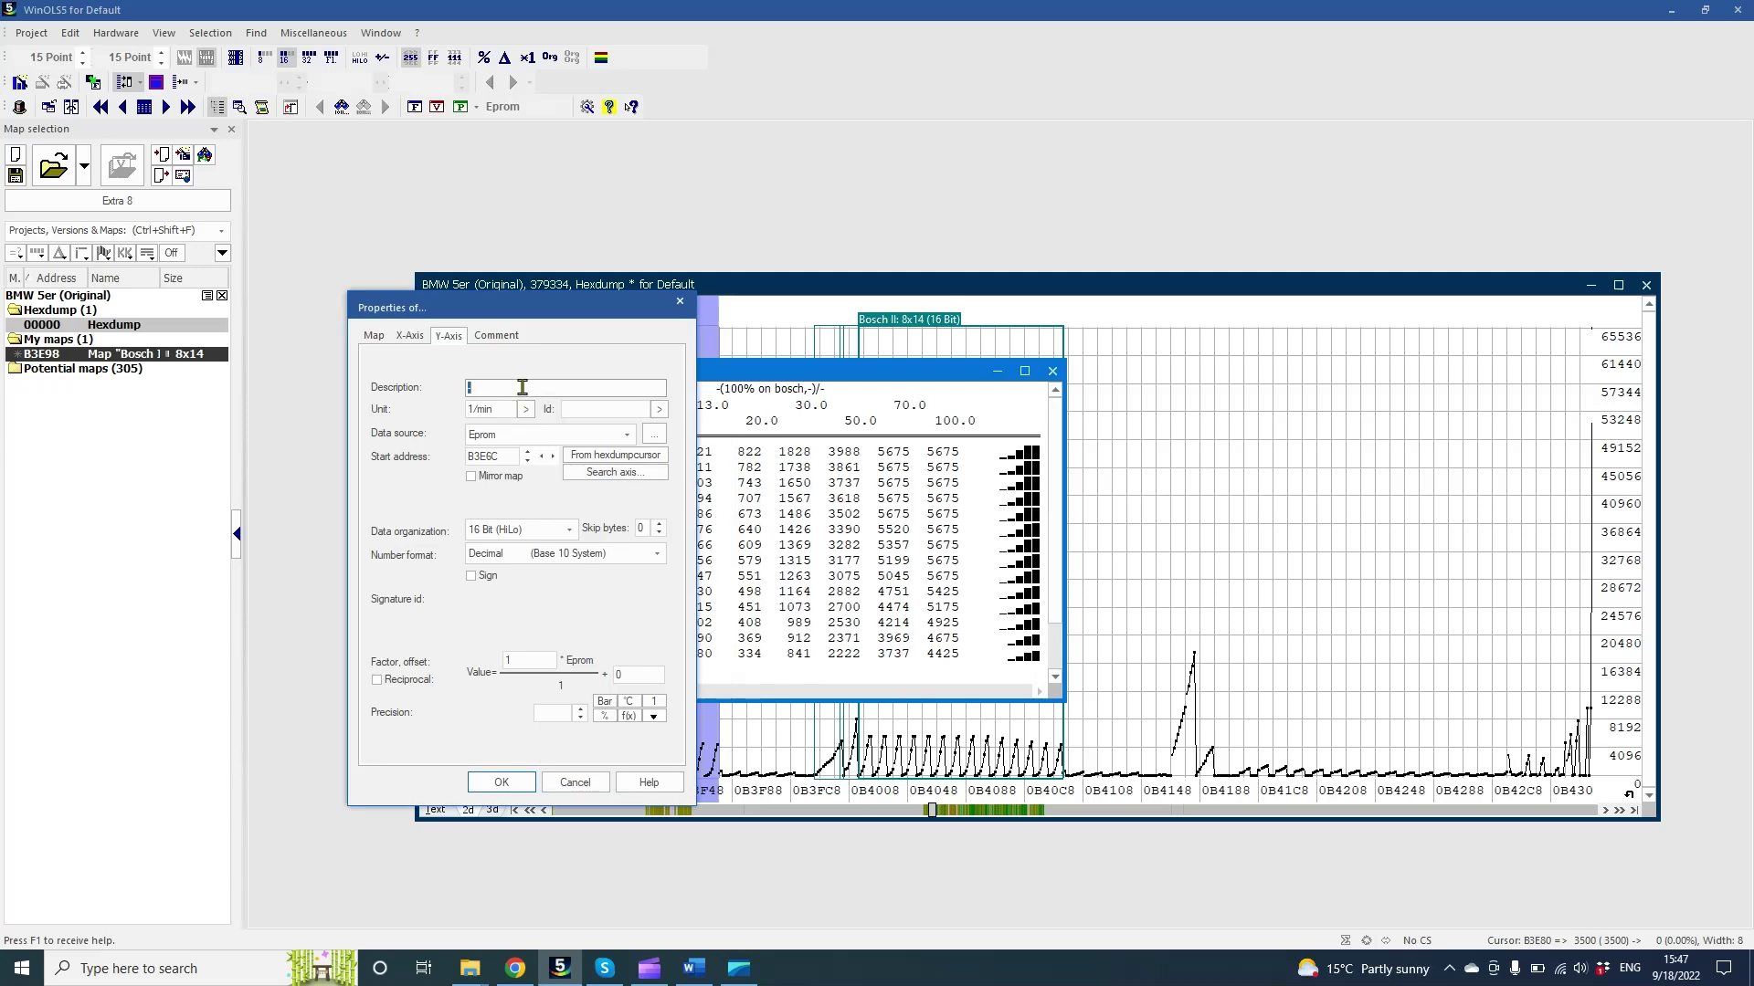
pyautogui.write('RPM')
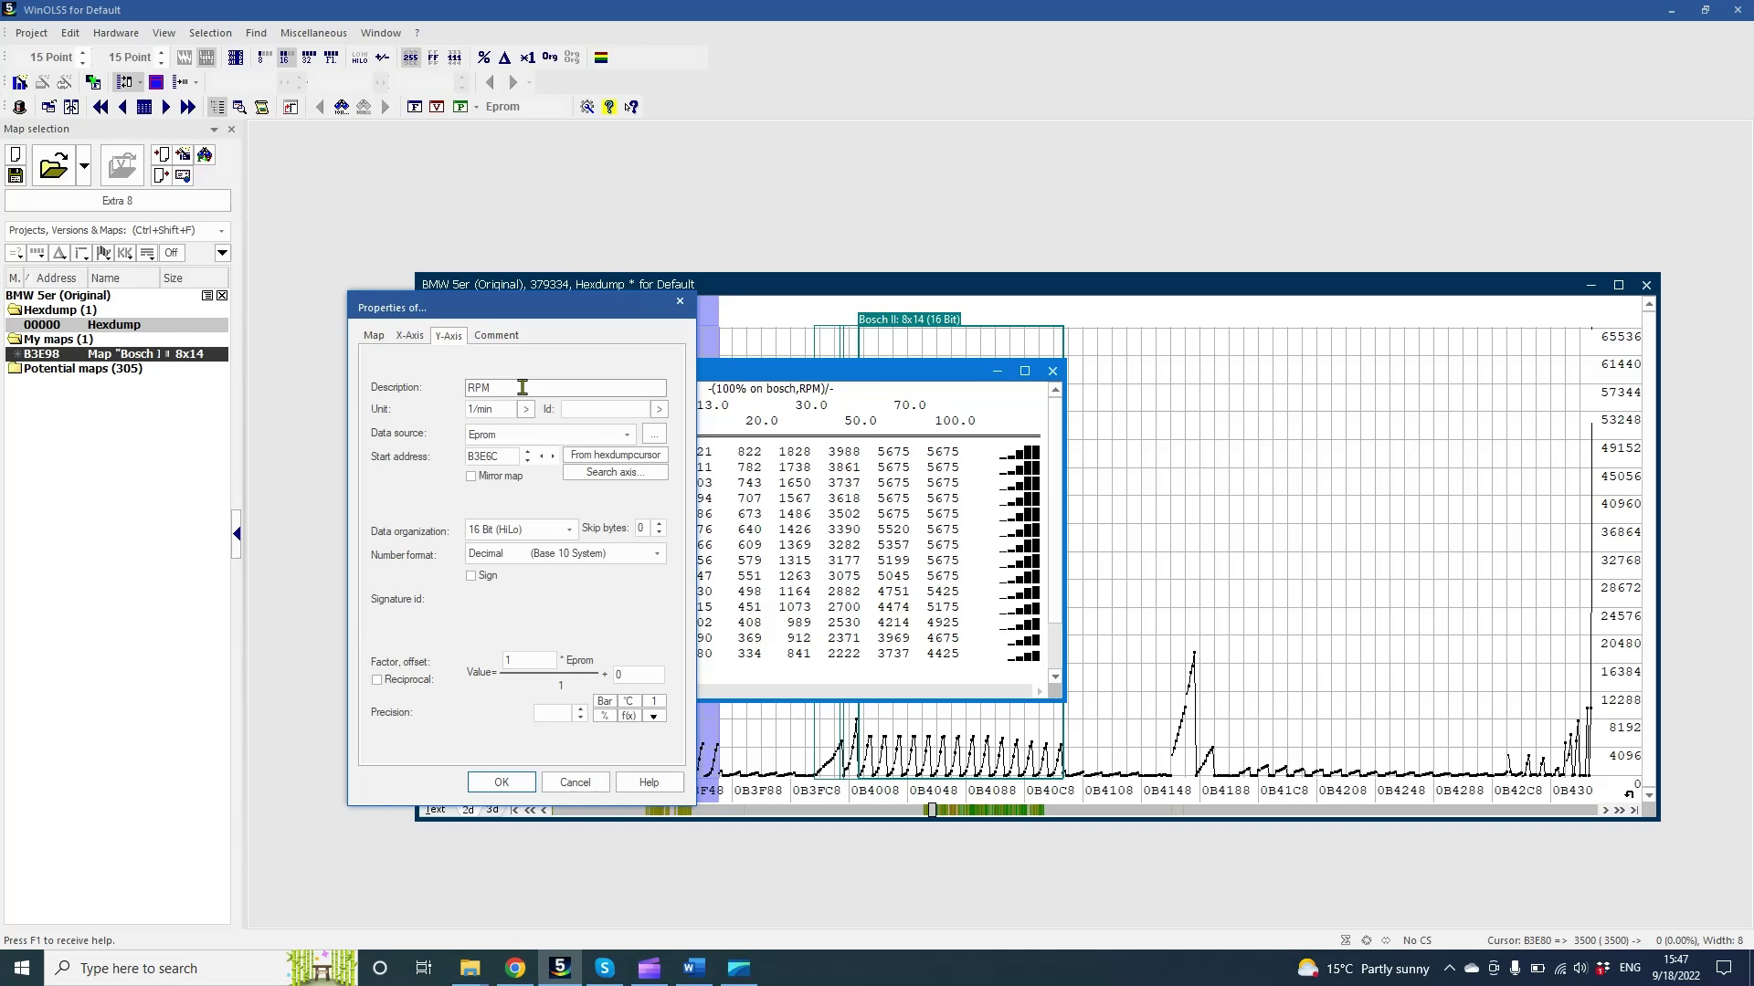
# - Name the map DR WISCH, set its unit to Nm and describe it as "Nm Bosch"
pyautogui.click(374, 337)
pyautogui.write('D')
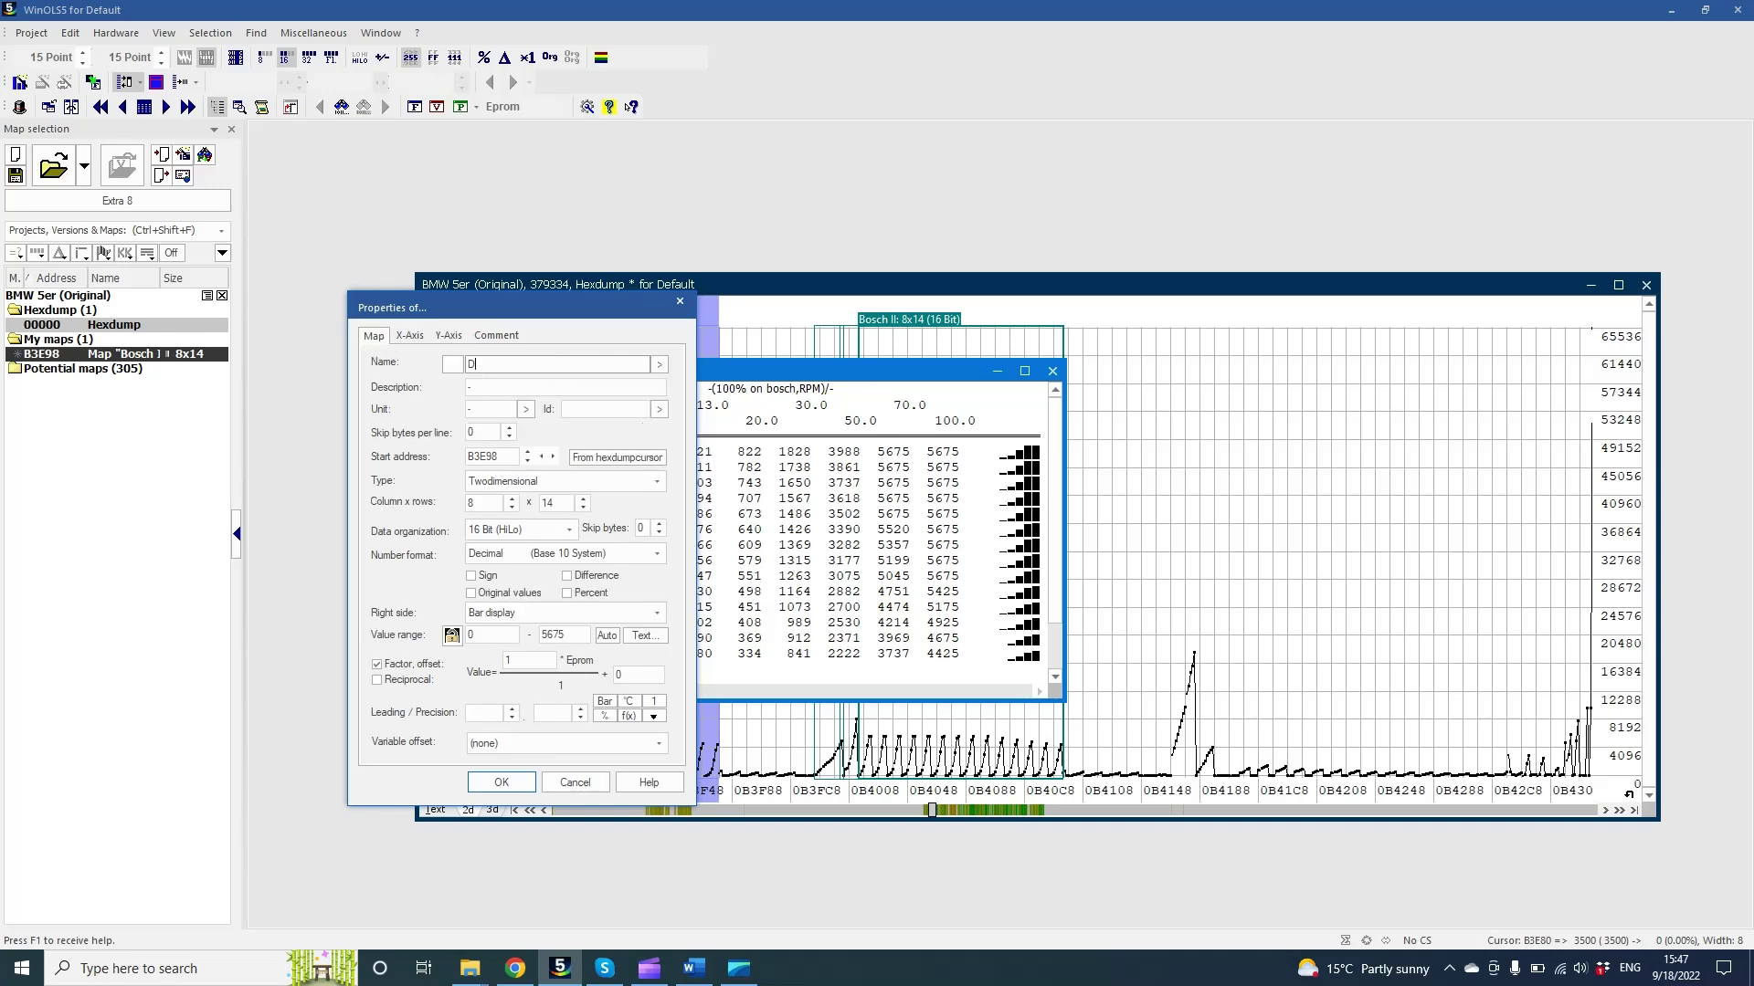
pyautogui.write('R WISCH')
pyautogui.click(544, 389)
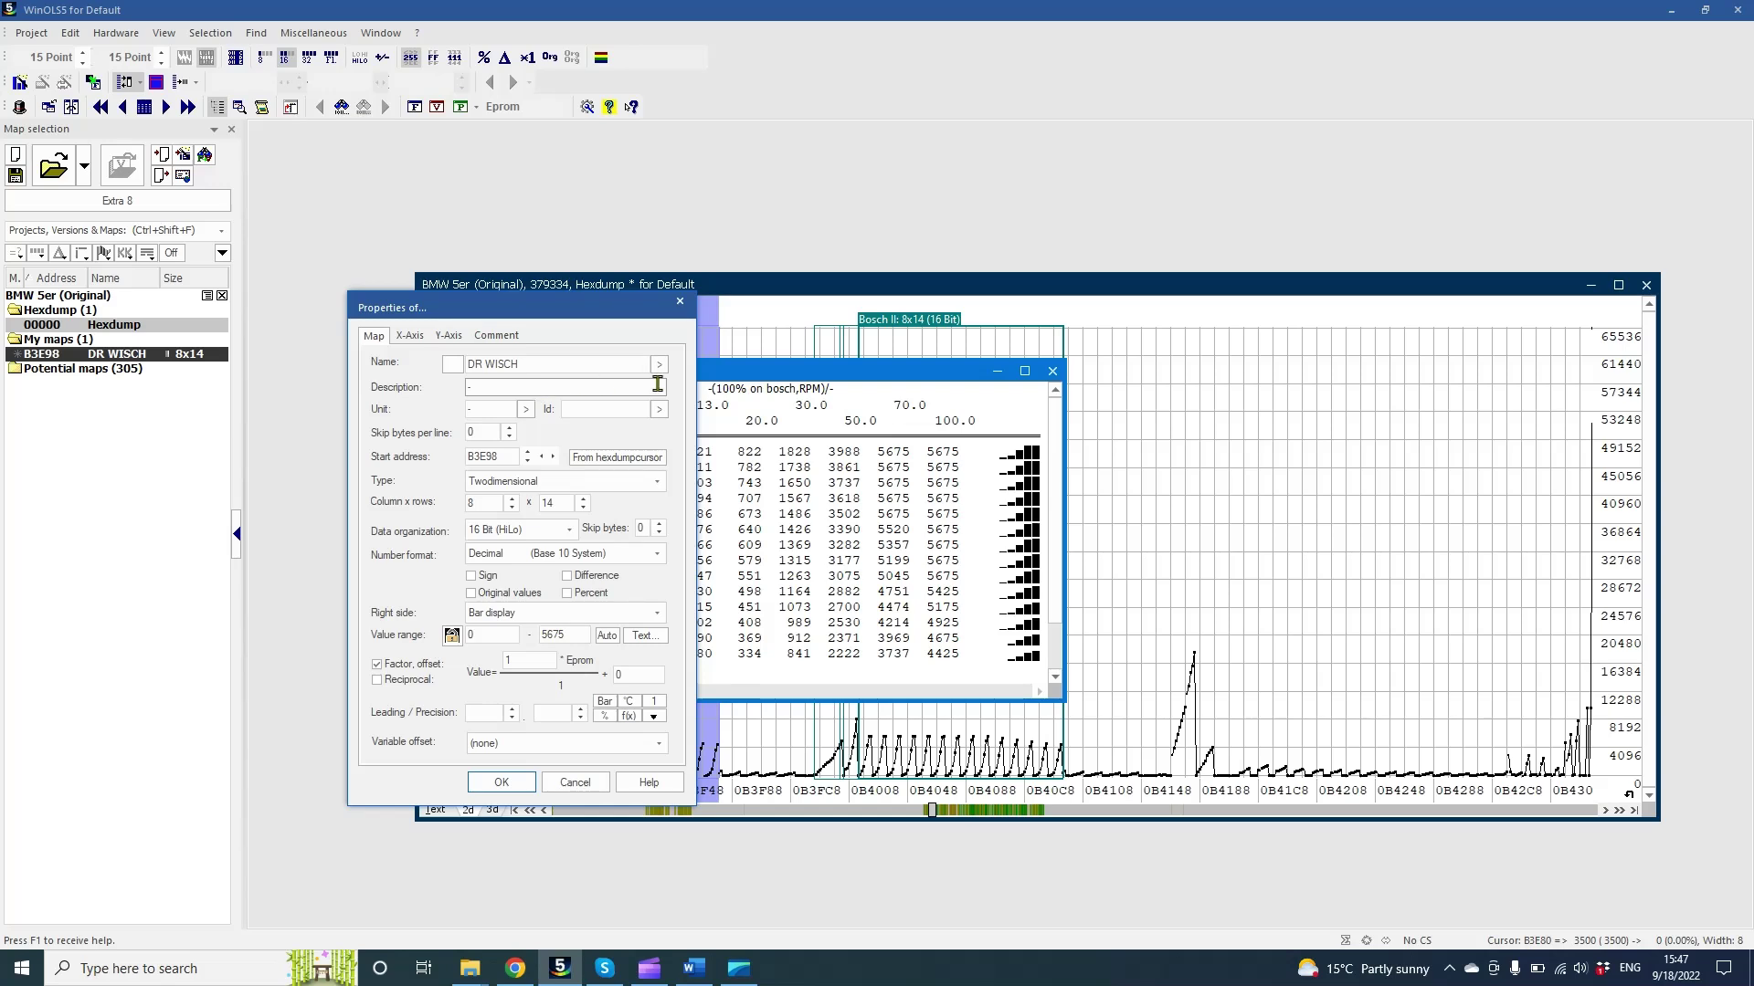
pyautogui.click(527, 411)
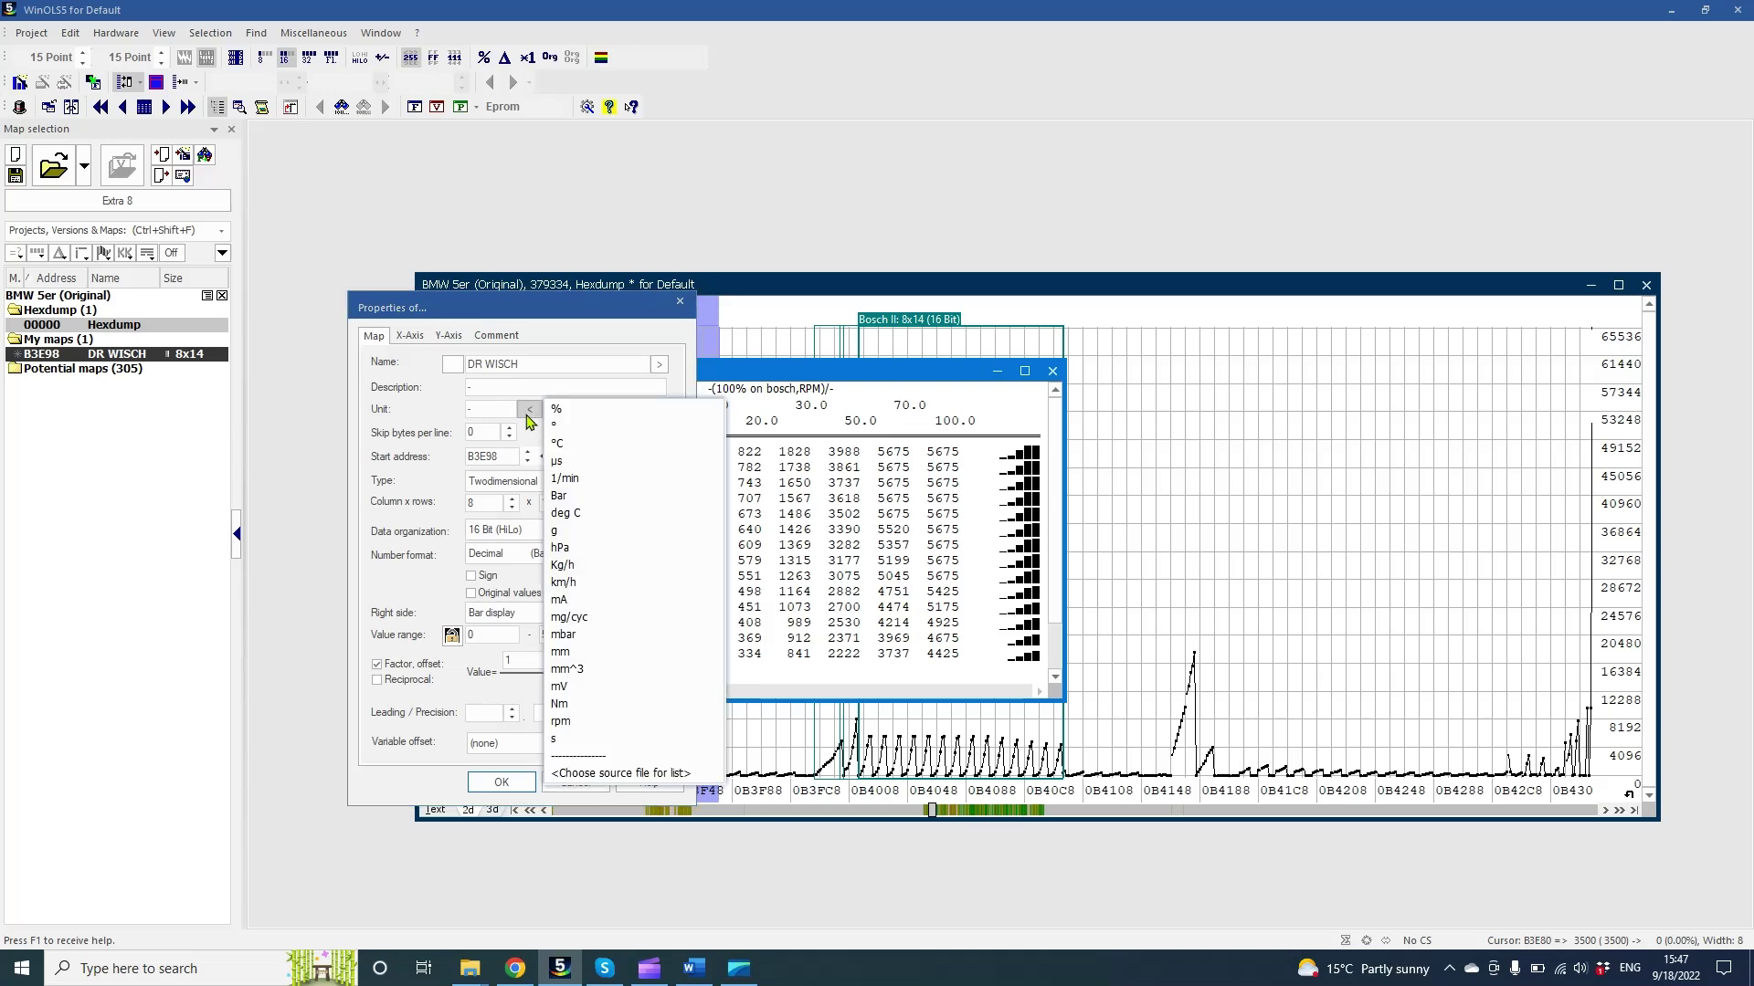
pyautogui.click(576, 702)
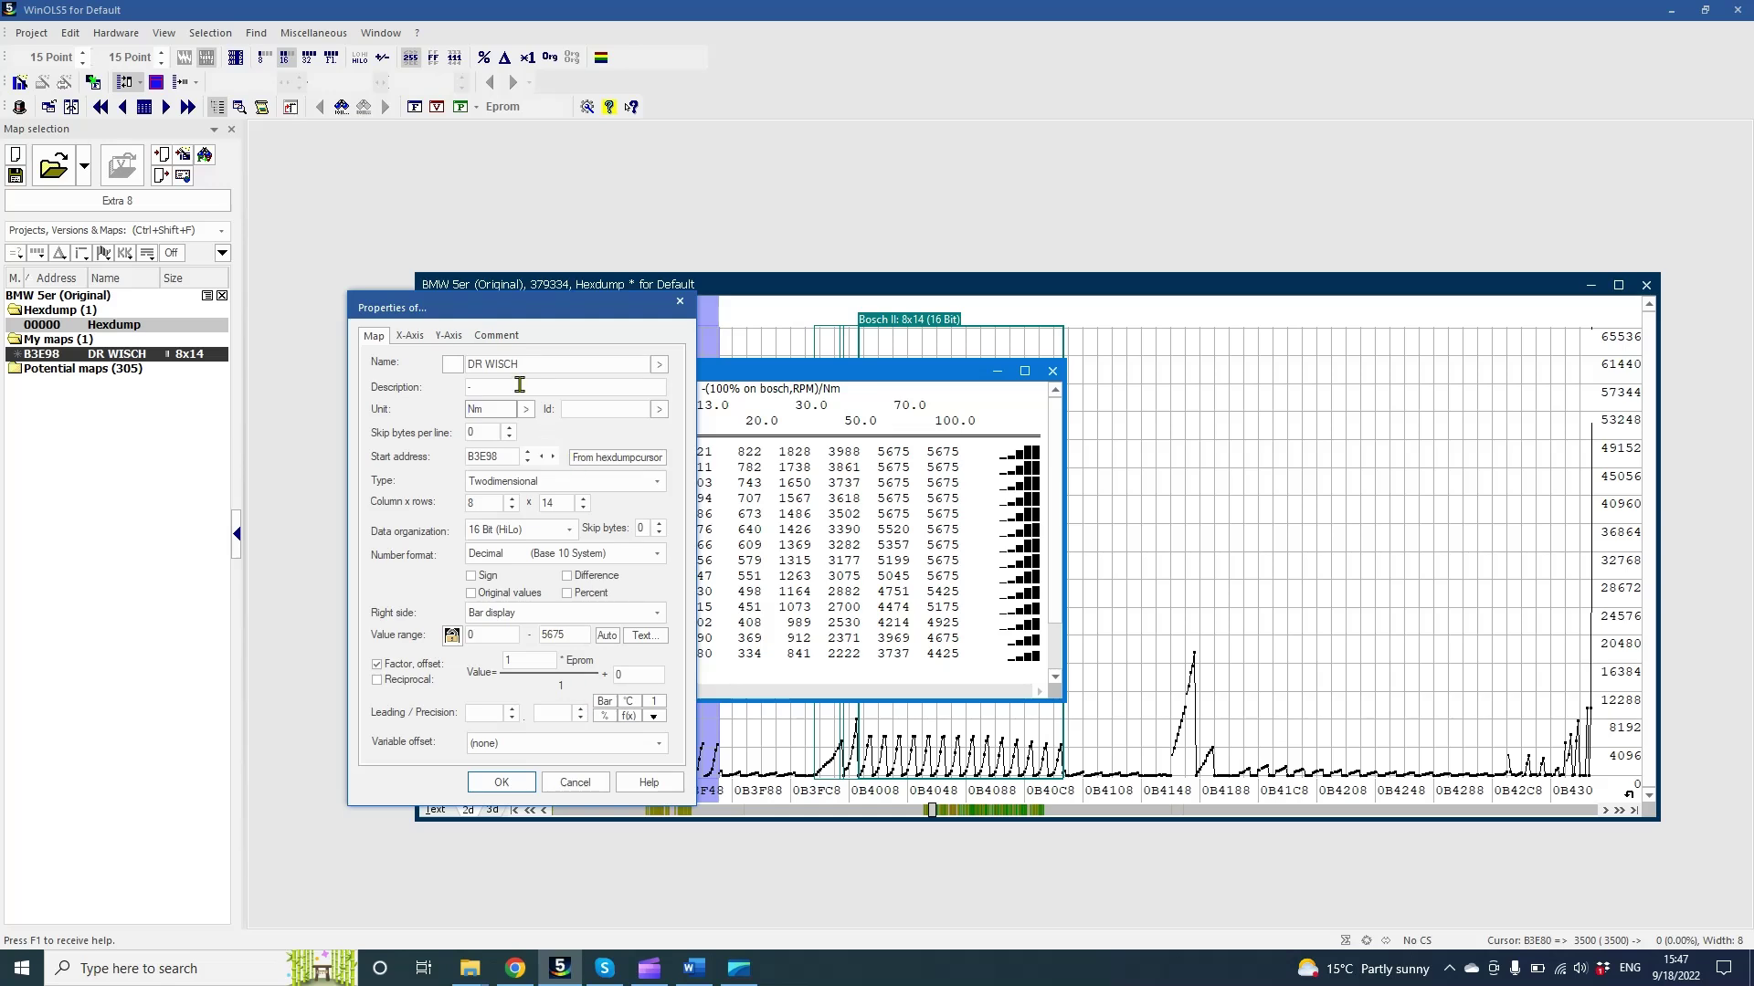
pyautogui.click(519, 384)
pyautogui.write('N')
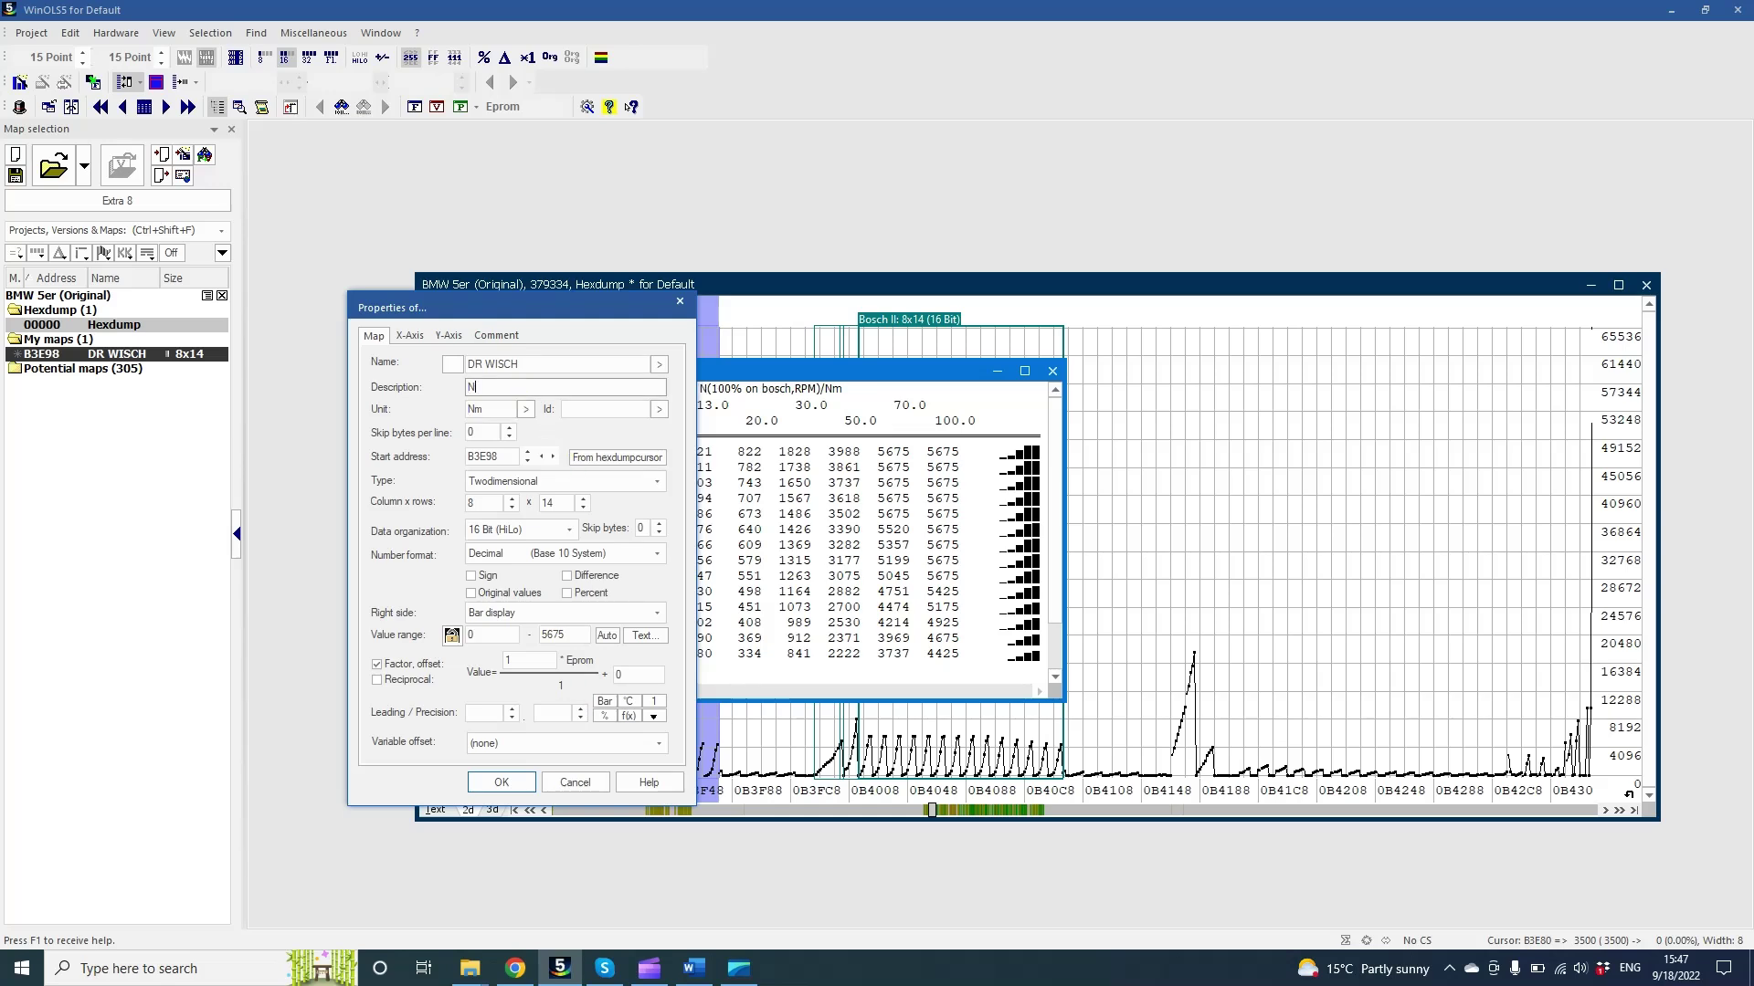
pyautogui.write('m Bos')
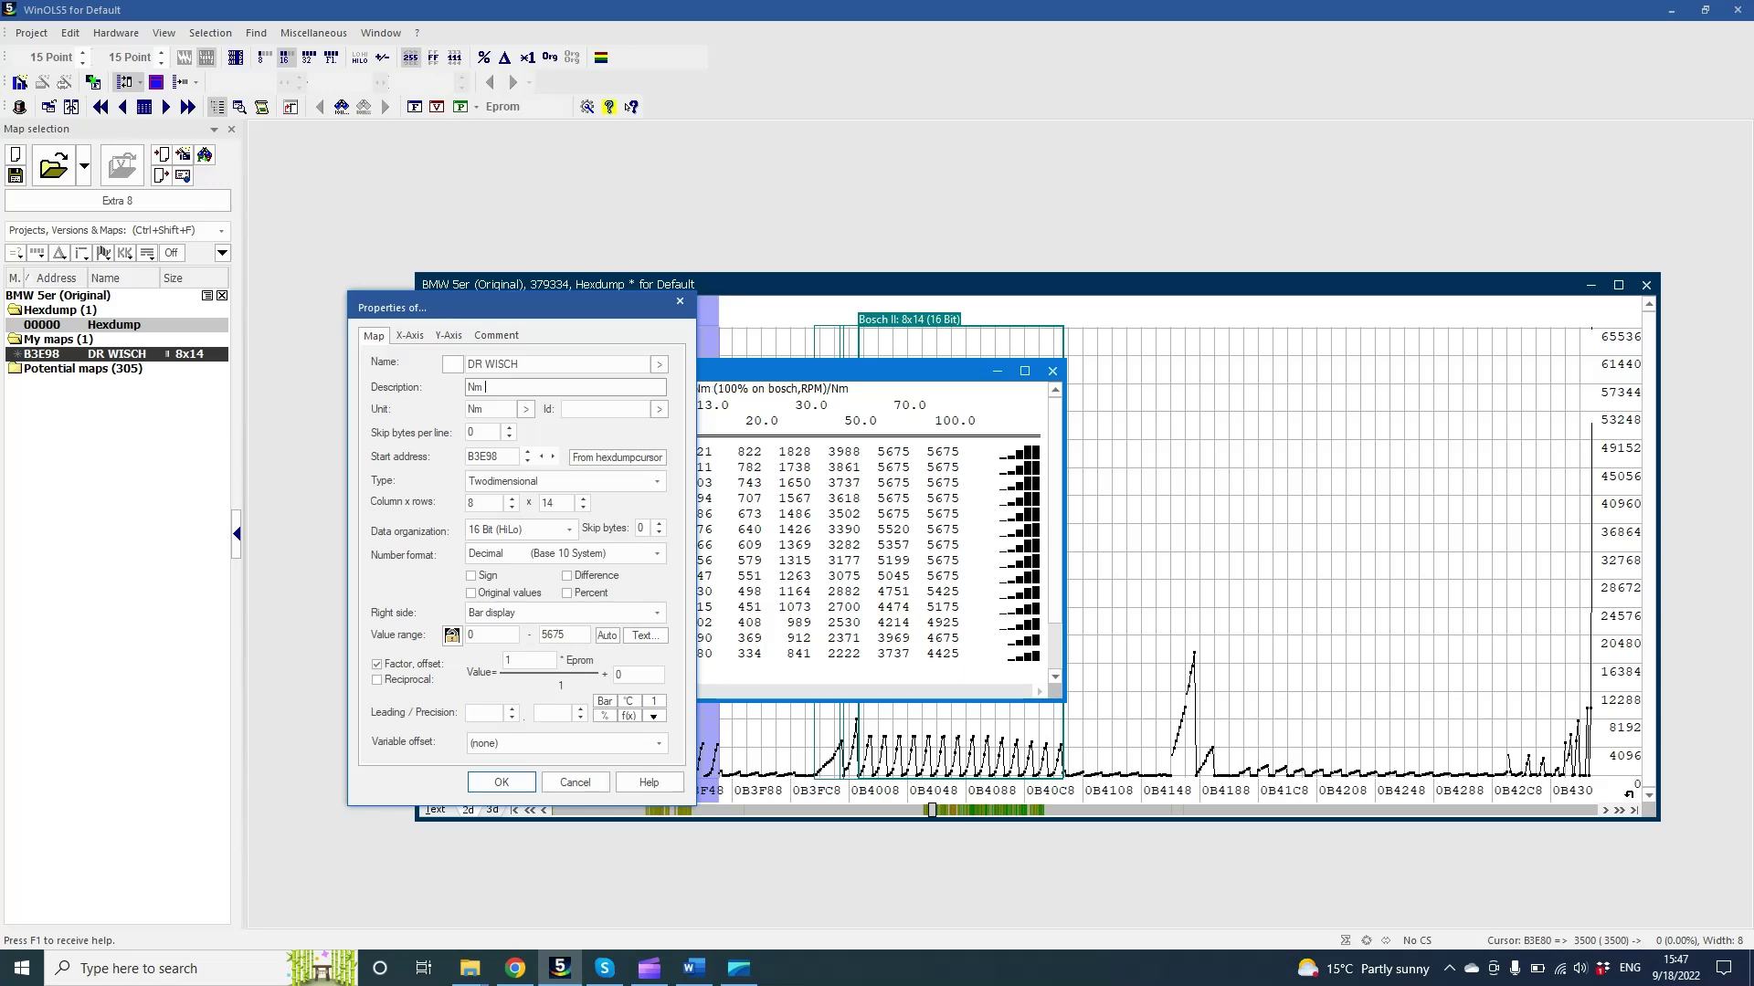
pyautogui.write('ch')
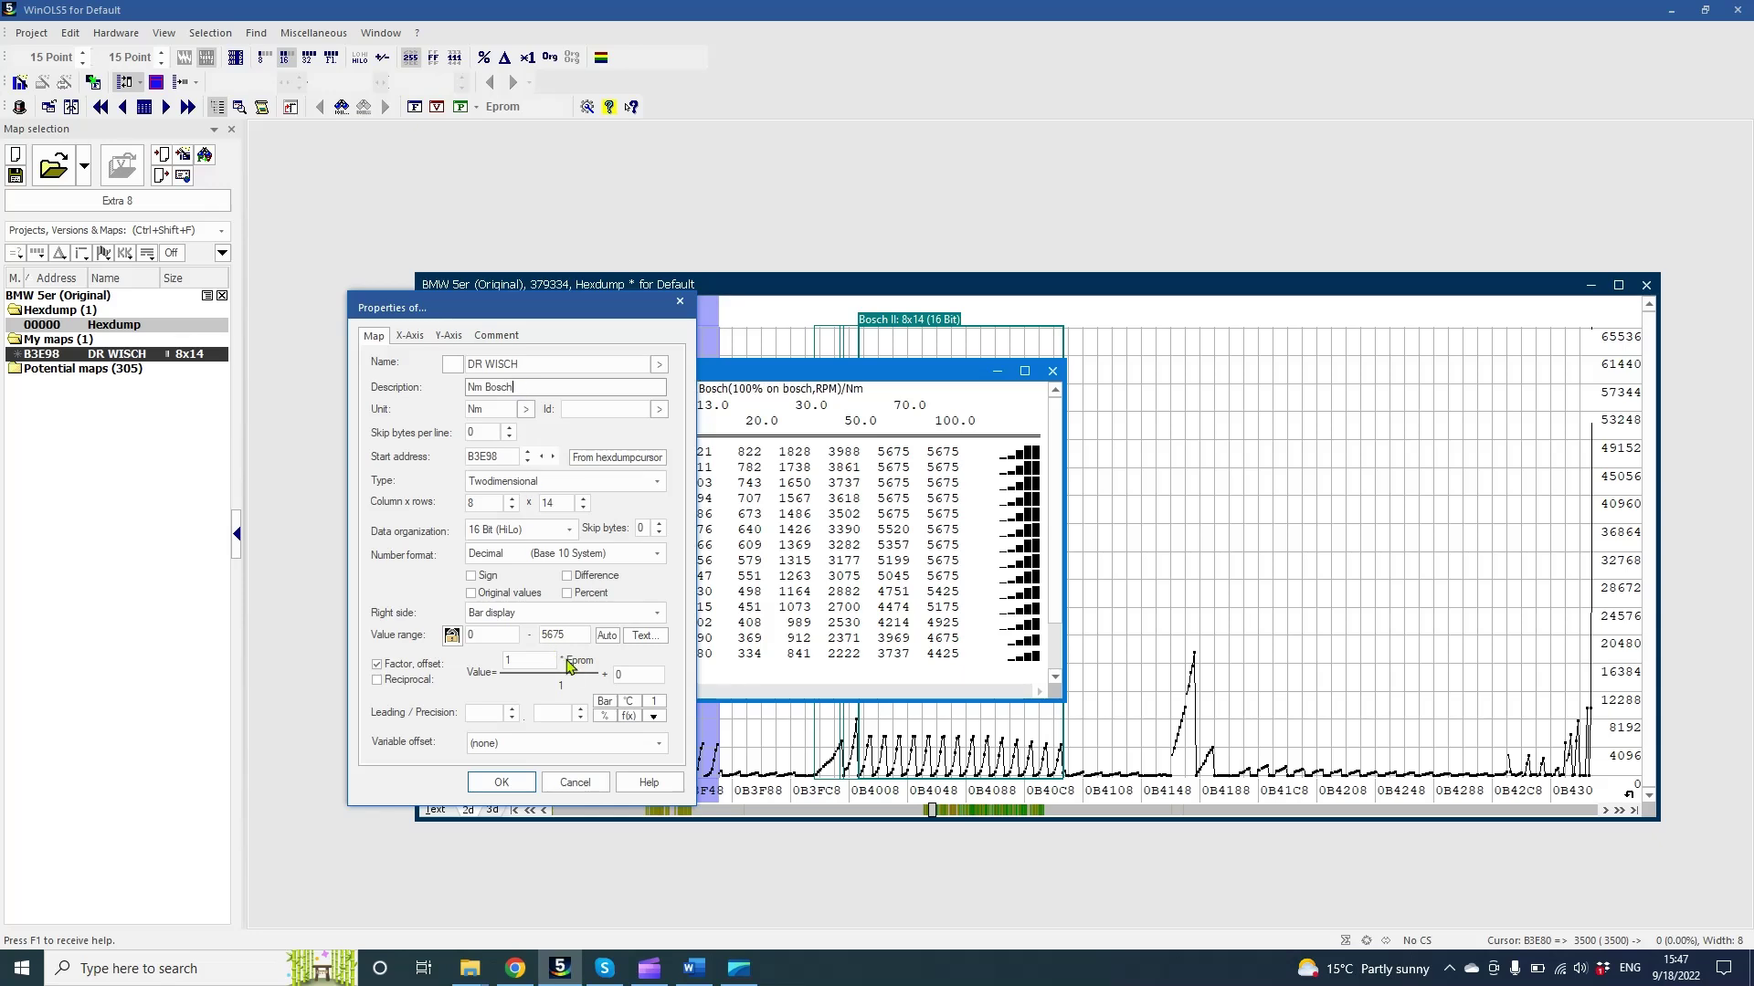
# - Set the map's value factor to 0.1, store this conversion in preset slot B and accept the properties
pyautogui.click(517, 661)
pyautogui.press('BackSpace')
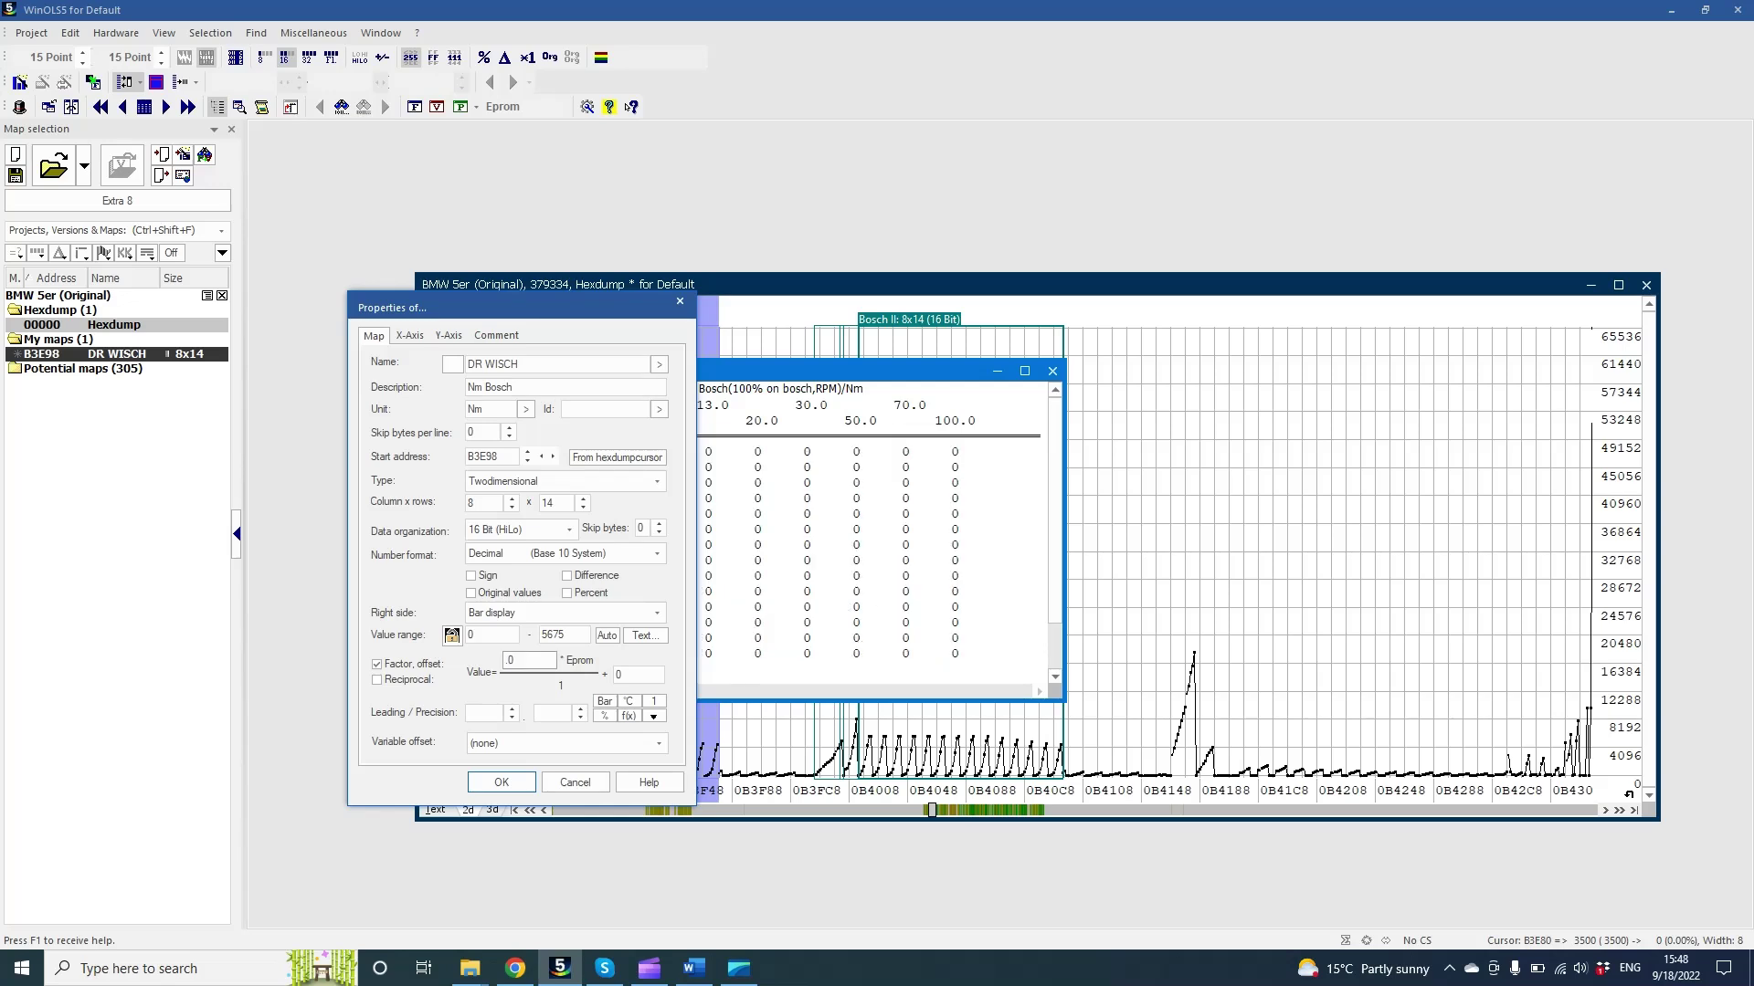
pyautogui.write('.1')
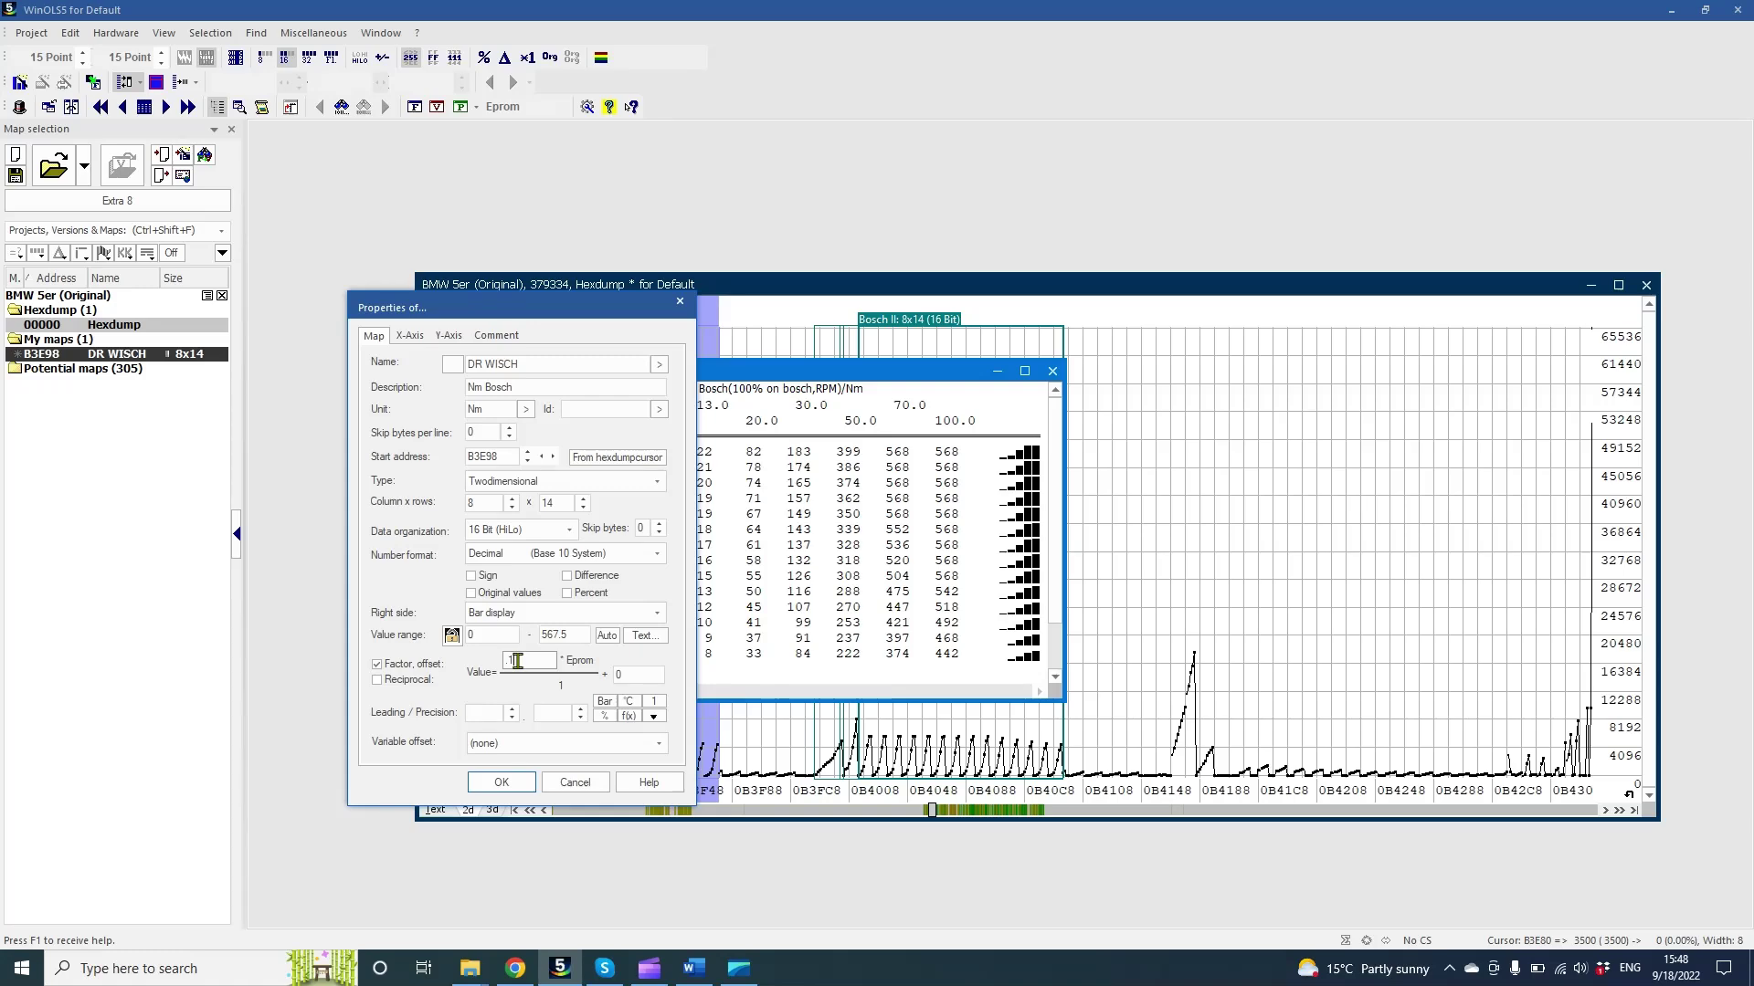
pyautogui.click(651, 717)
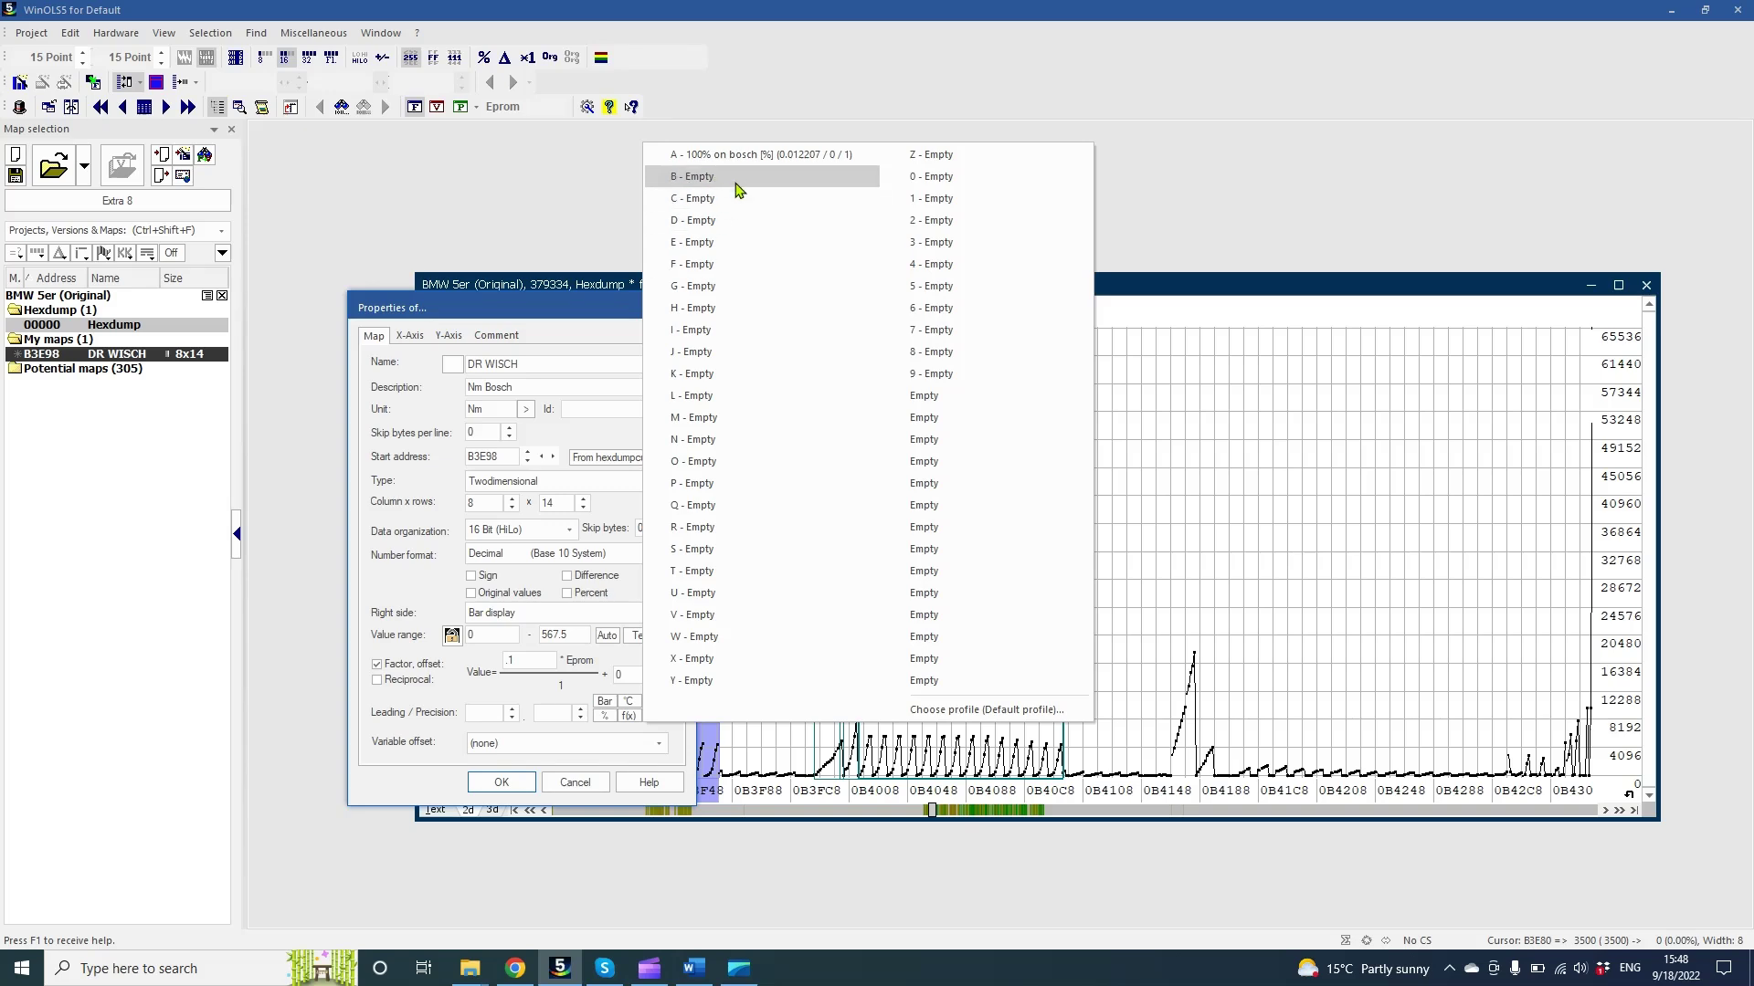
pyautogui.click(739, 179)
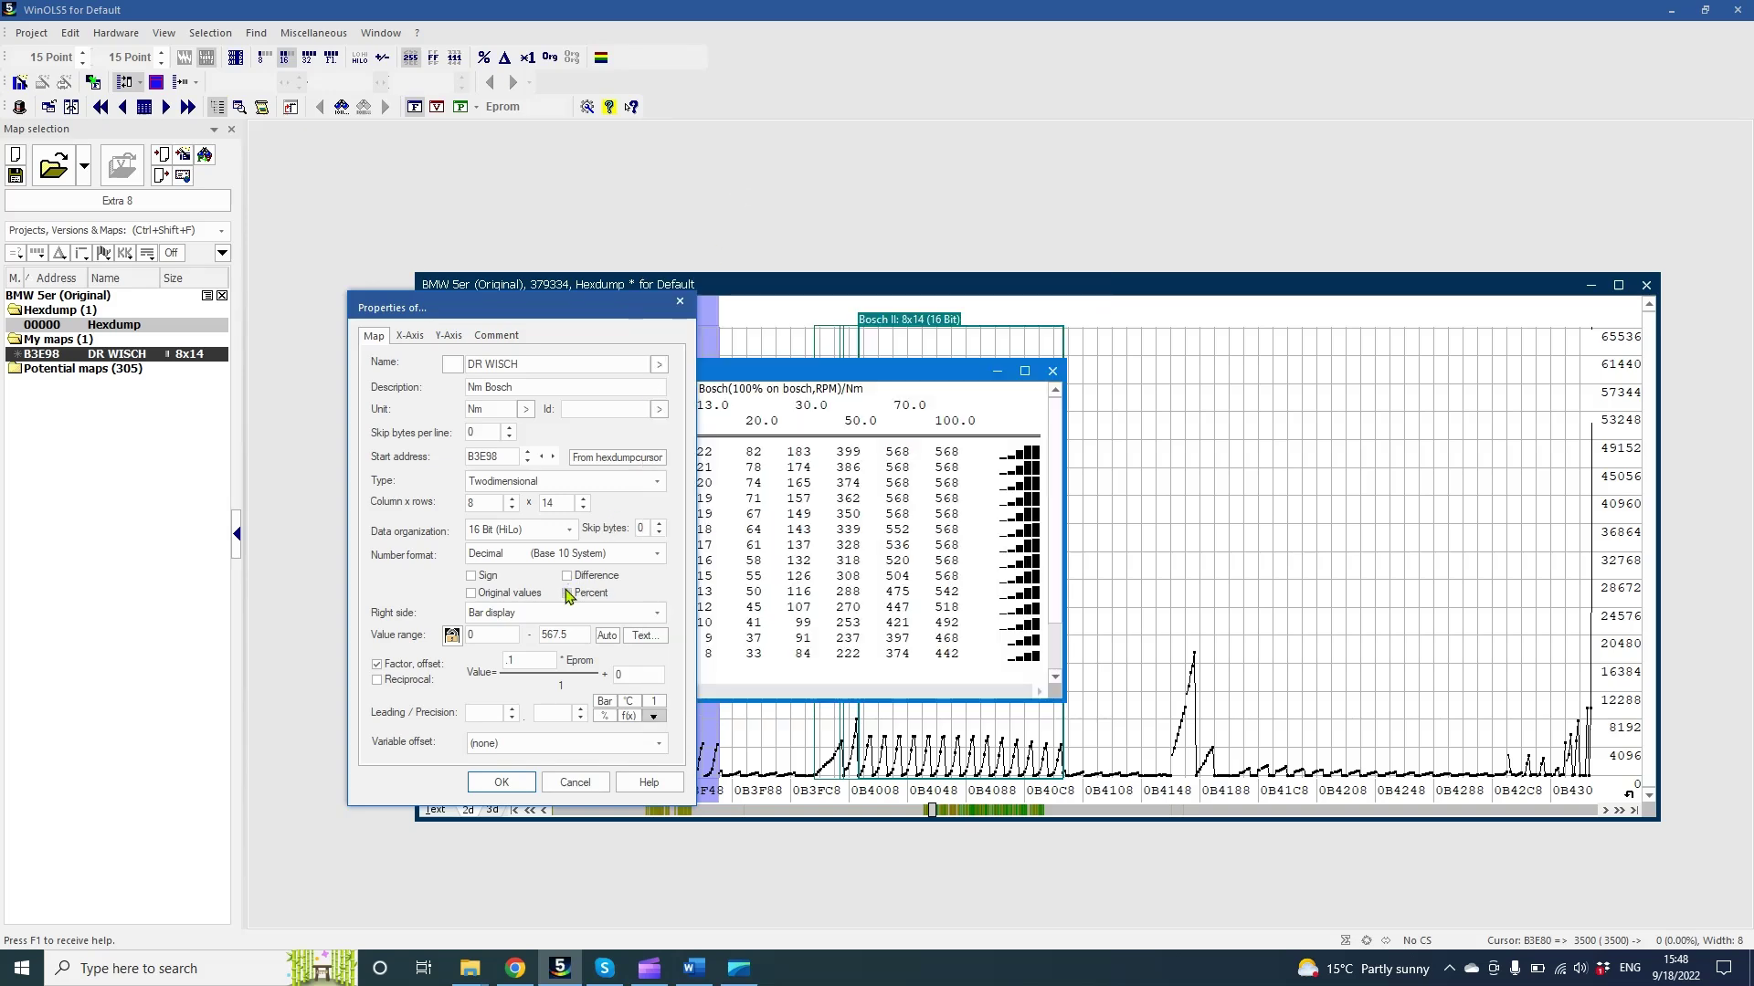
pyautogui.click(502, 783)
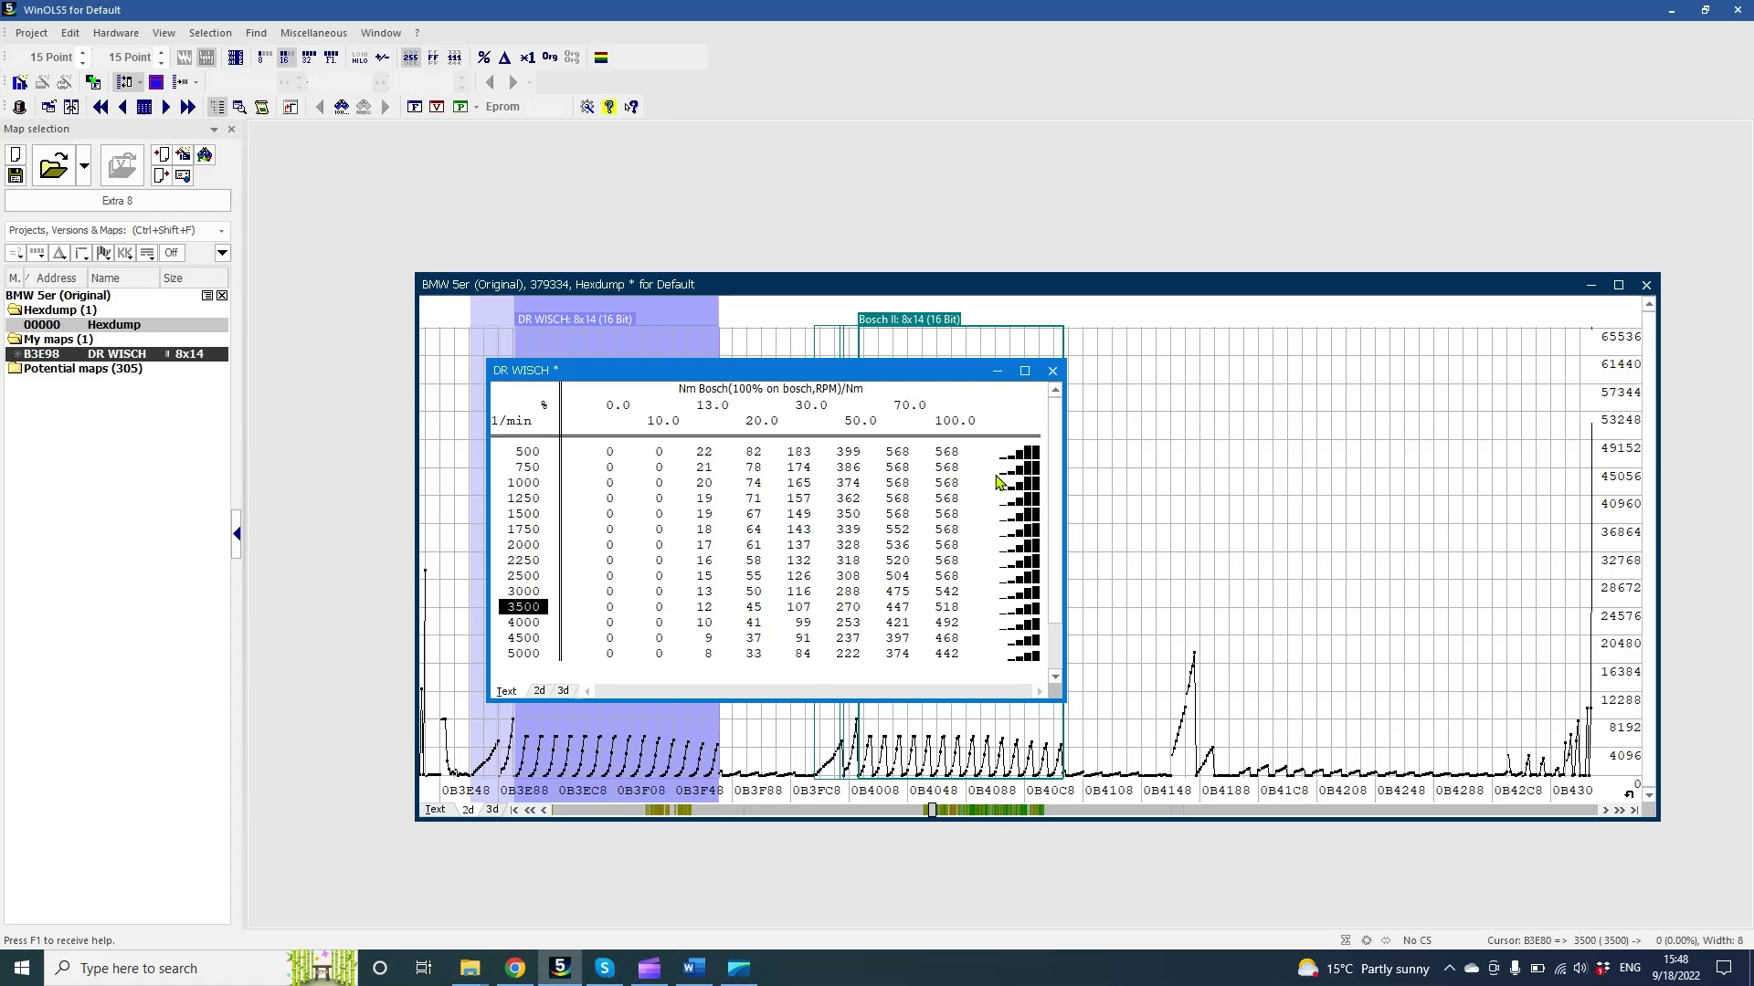
# - Close the DR WISCH map and open the neighbouring potential map Bosch II 8x14 from the hexdump
pyautogui.moveTo(996, 470); pyautogui.dragTo(991, 545)
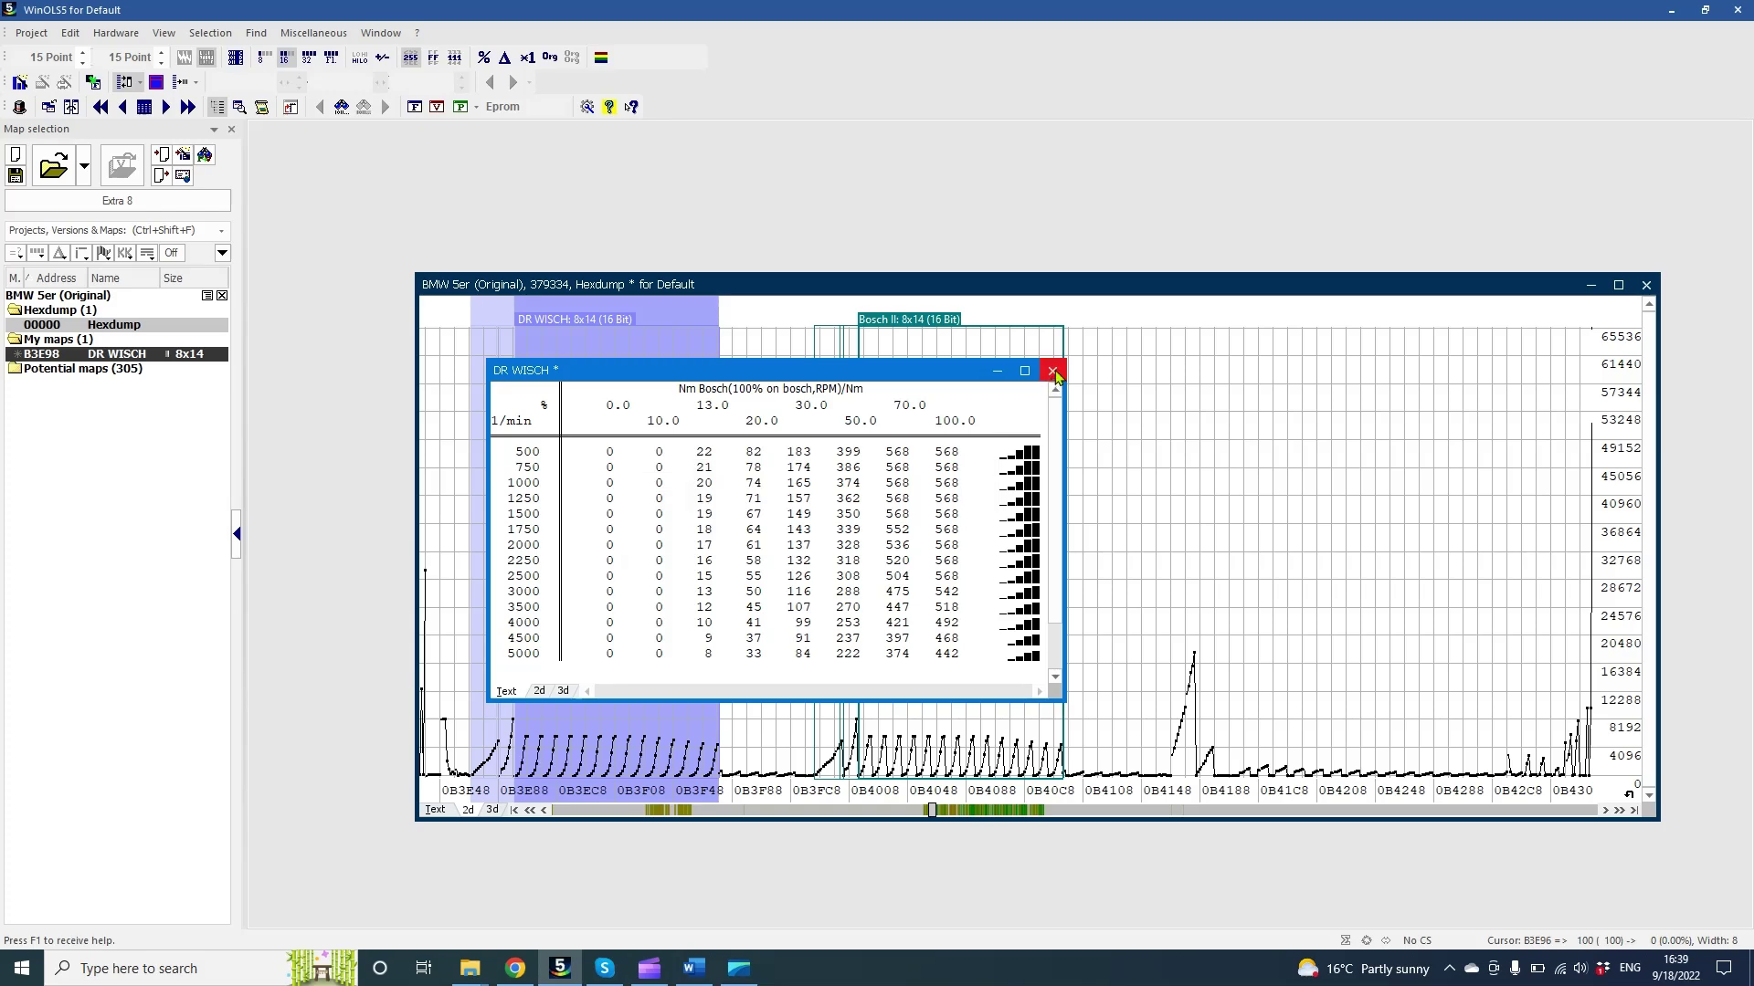
pyautogui.click(1053, 371)
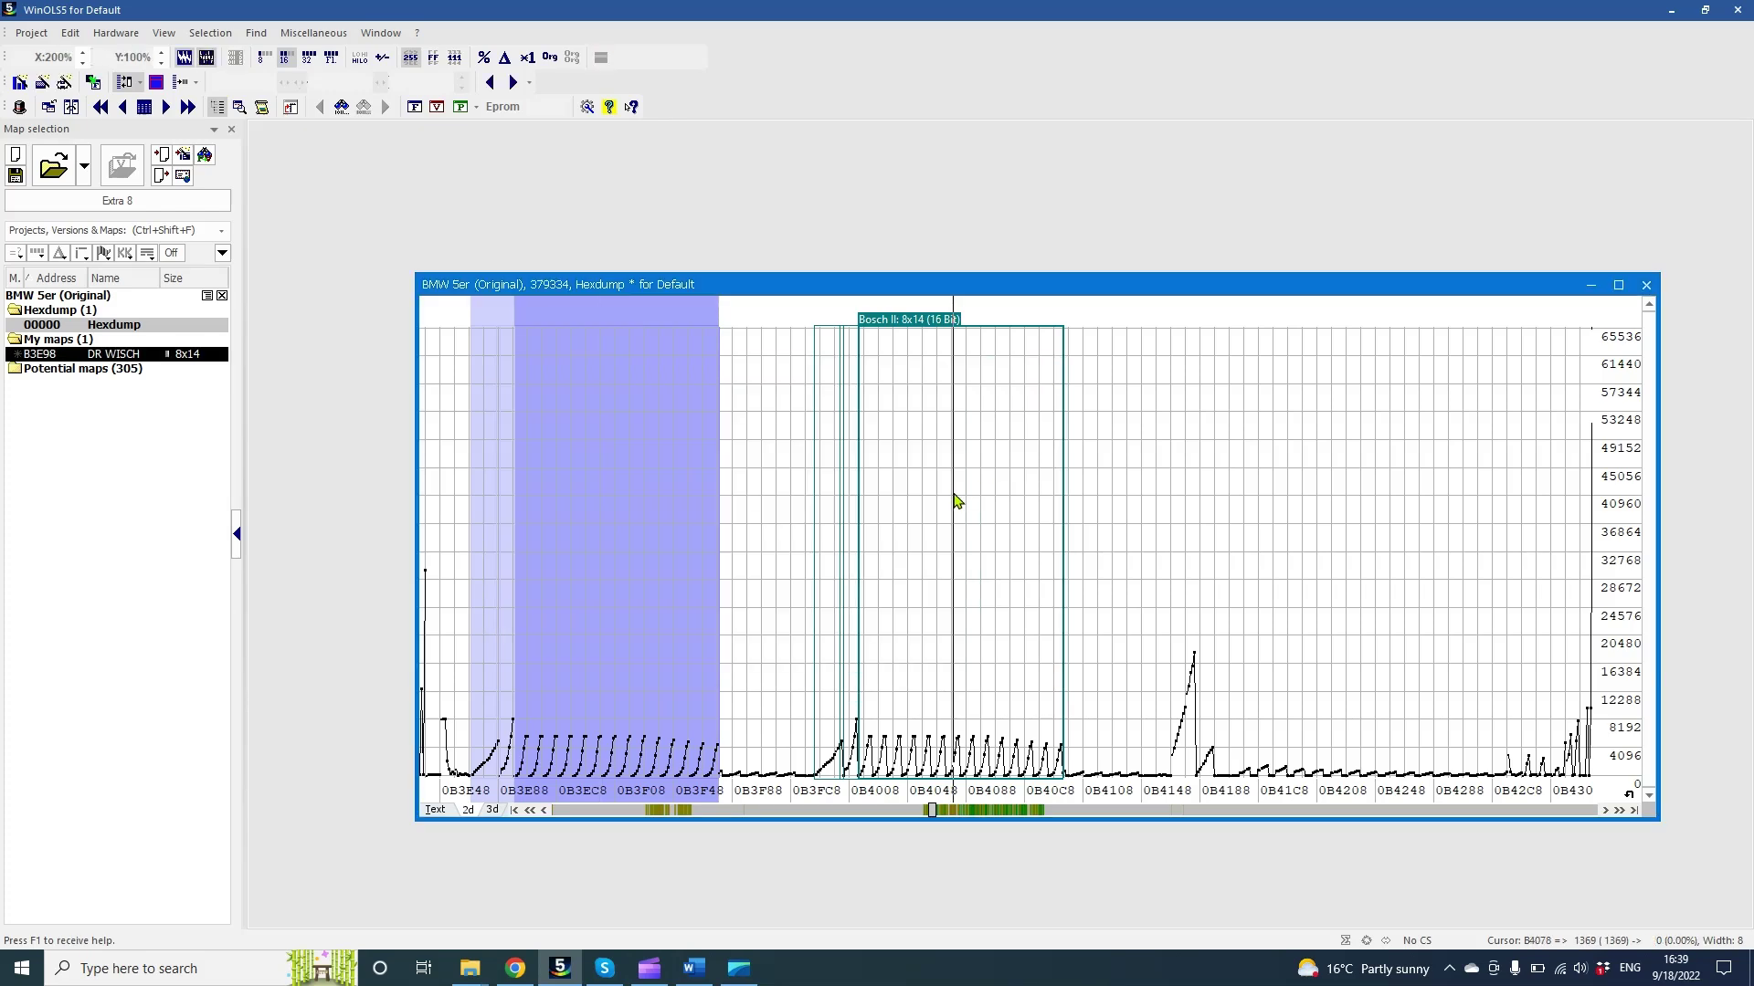
pyautogui.click(888, 316)
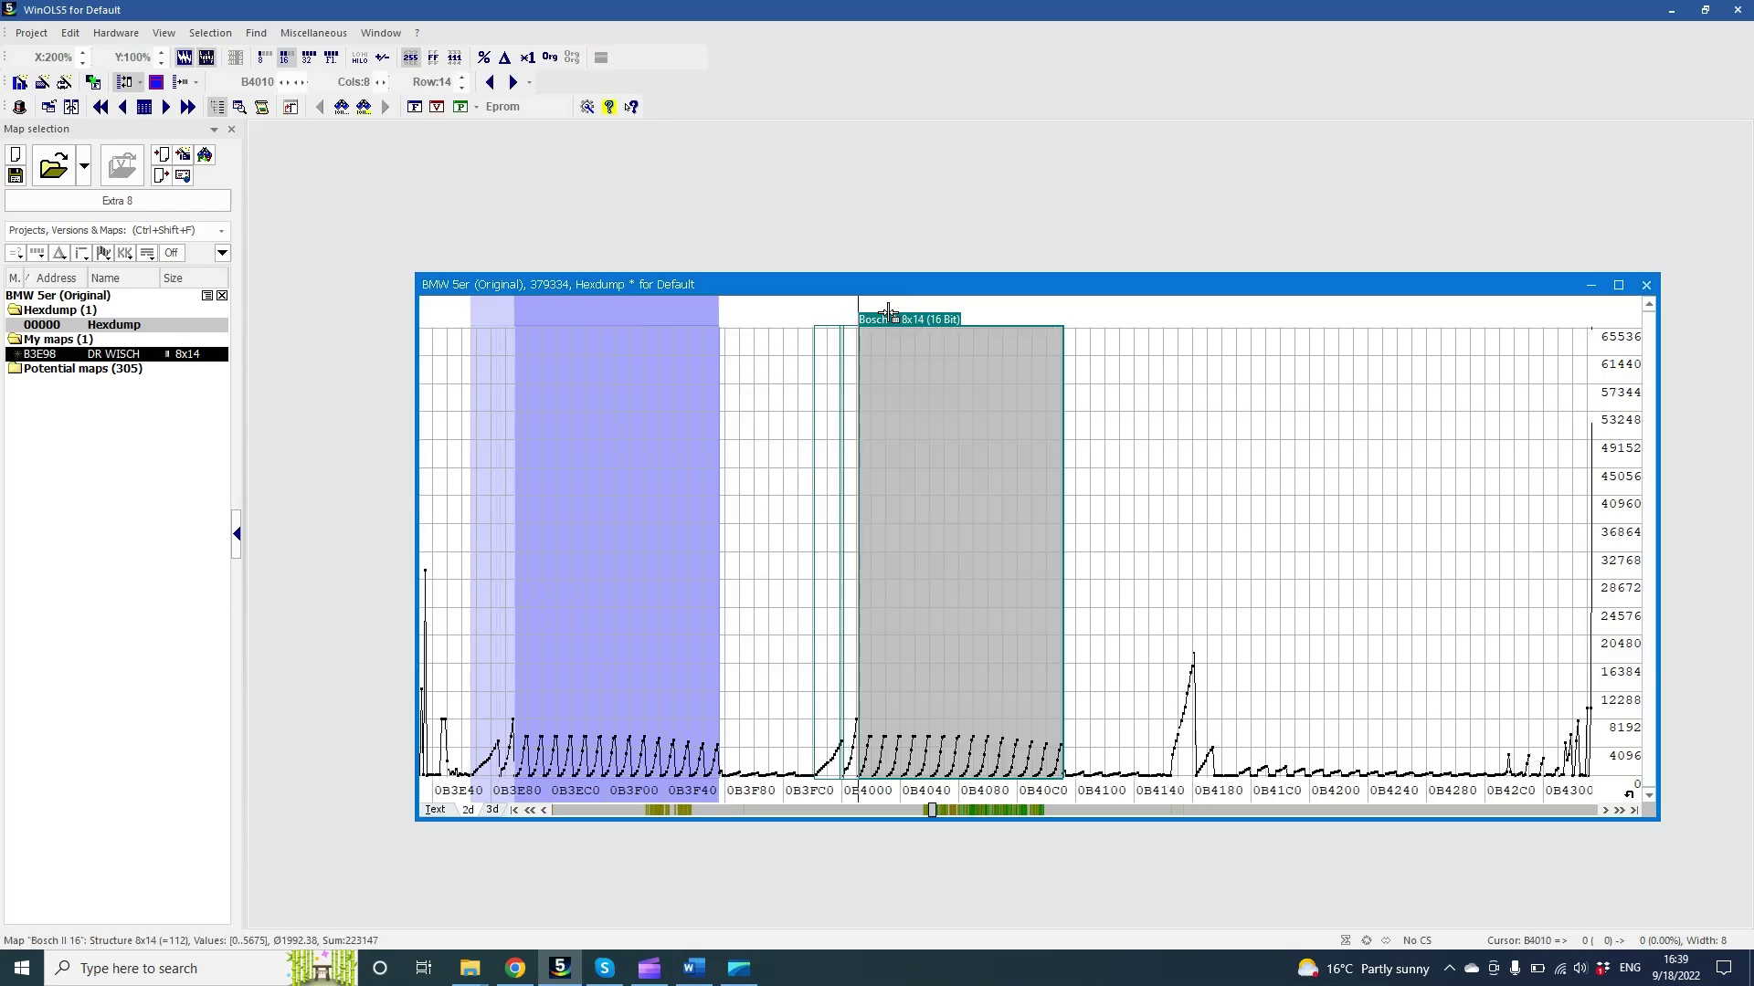
pyautogui.doubleClick(887, 315)
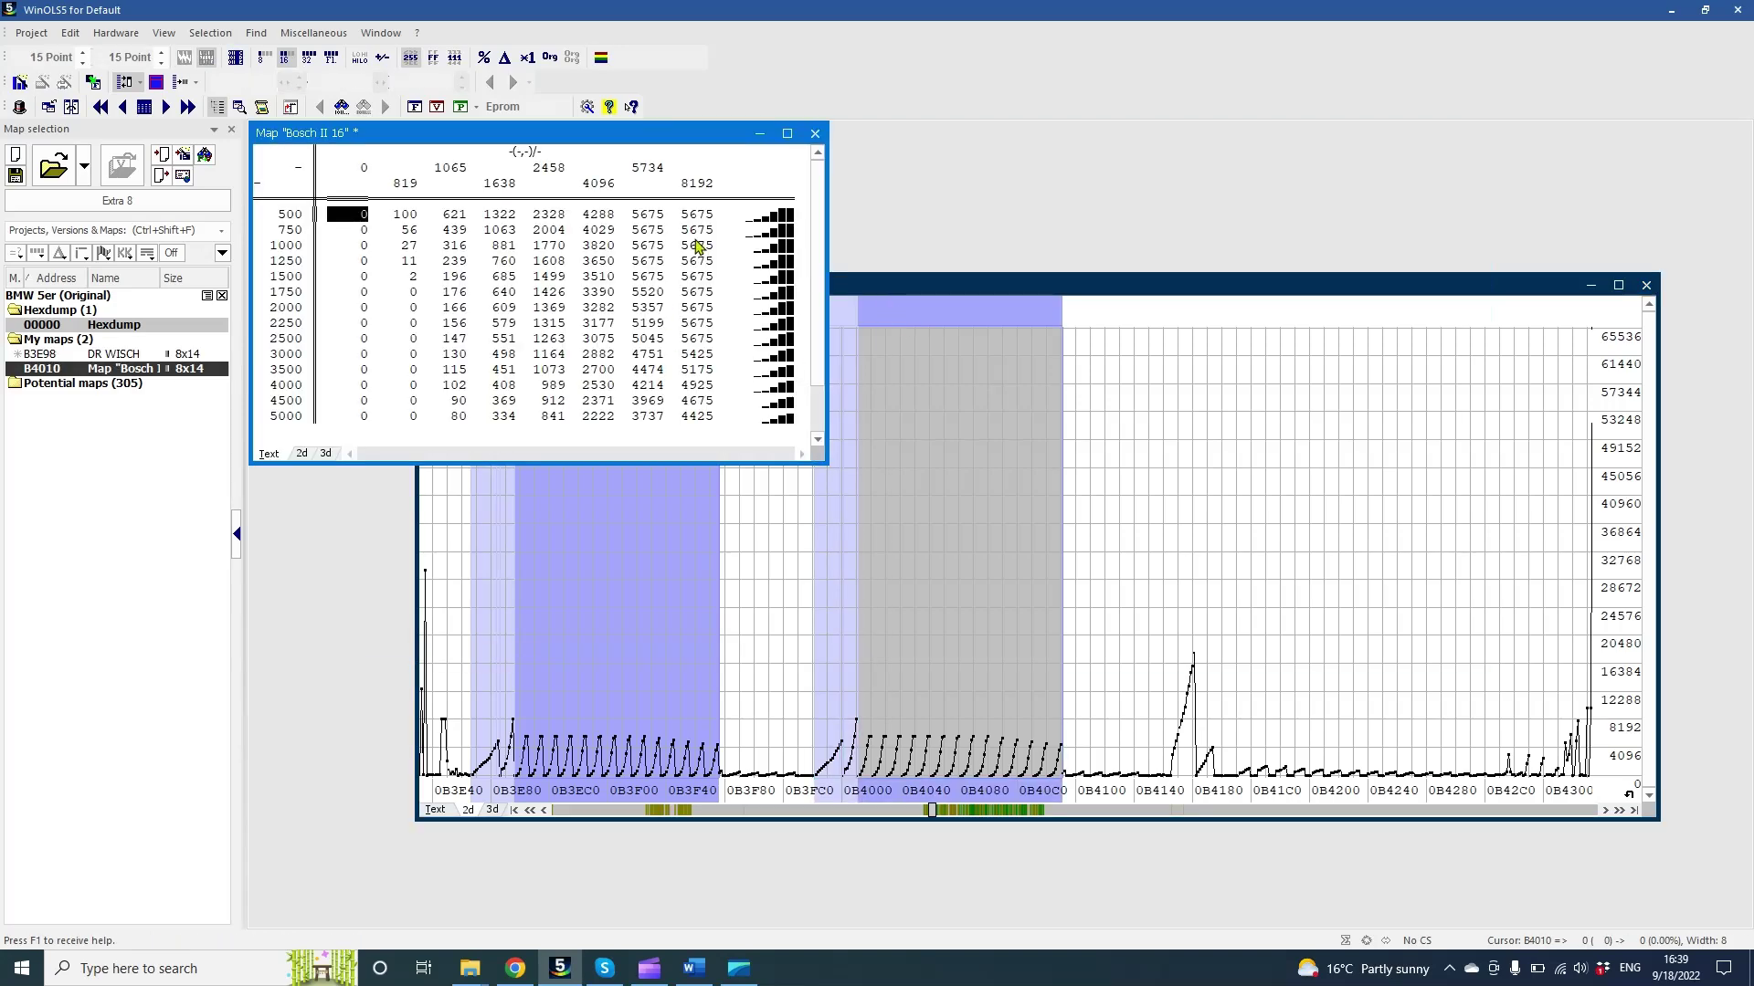
# - Apply the saved preset A, "100% on bosch", to the X-axis of the Bosch II 16 map and accept the properties
pyautogui.doubleClick(703, 185)
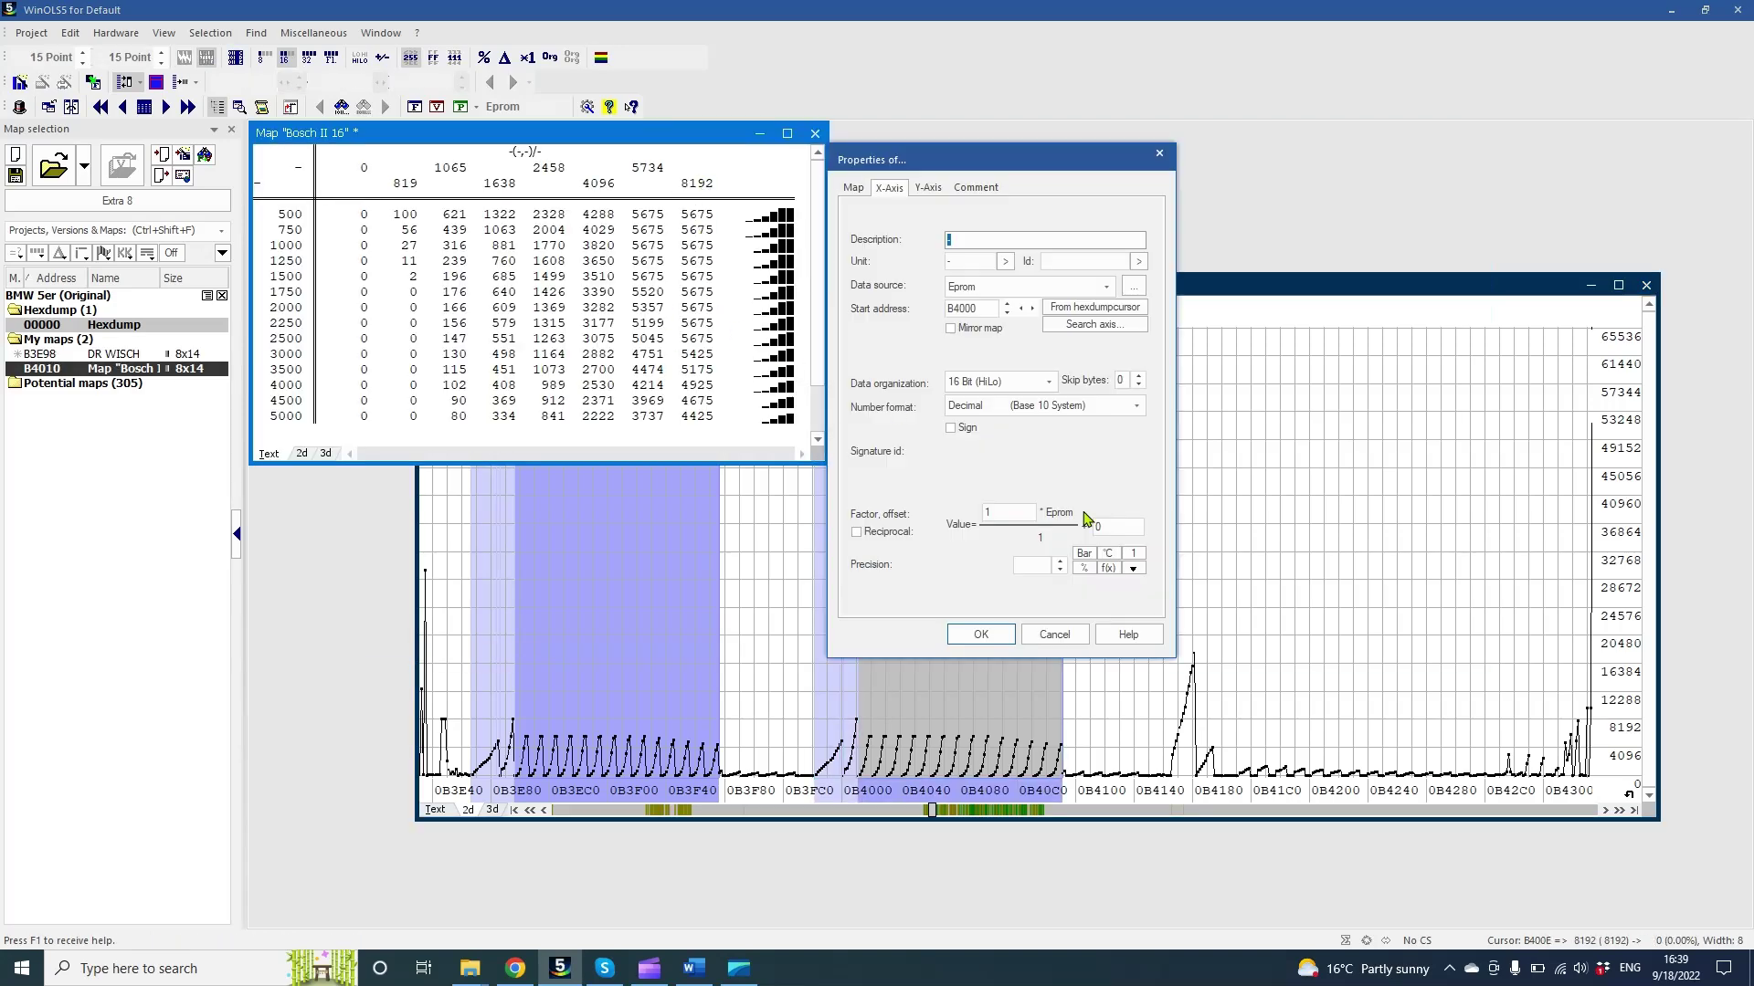
pyautogui.click(1133, 568)
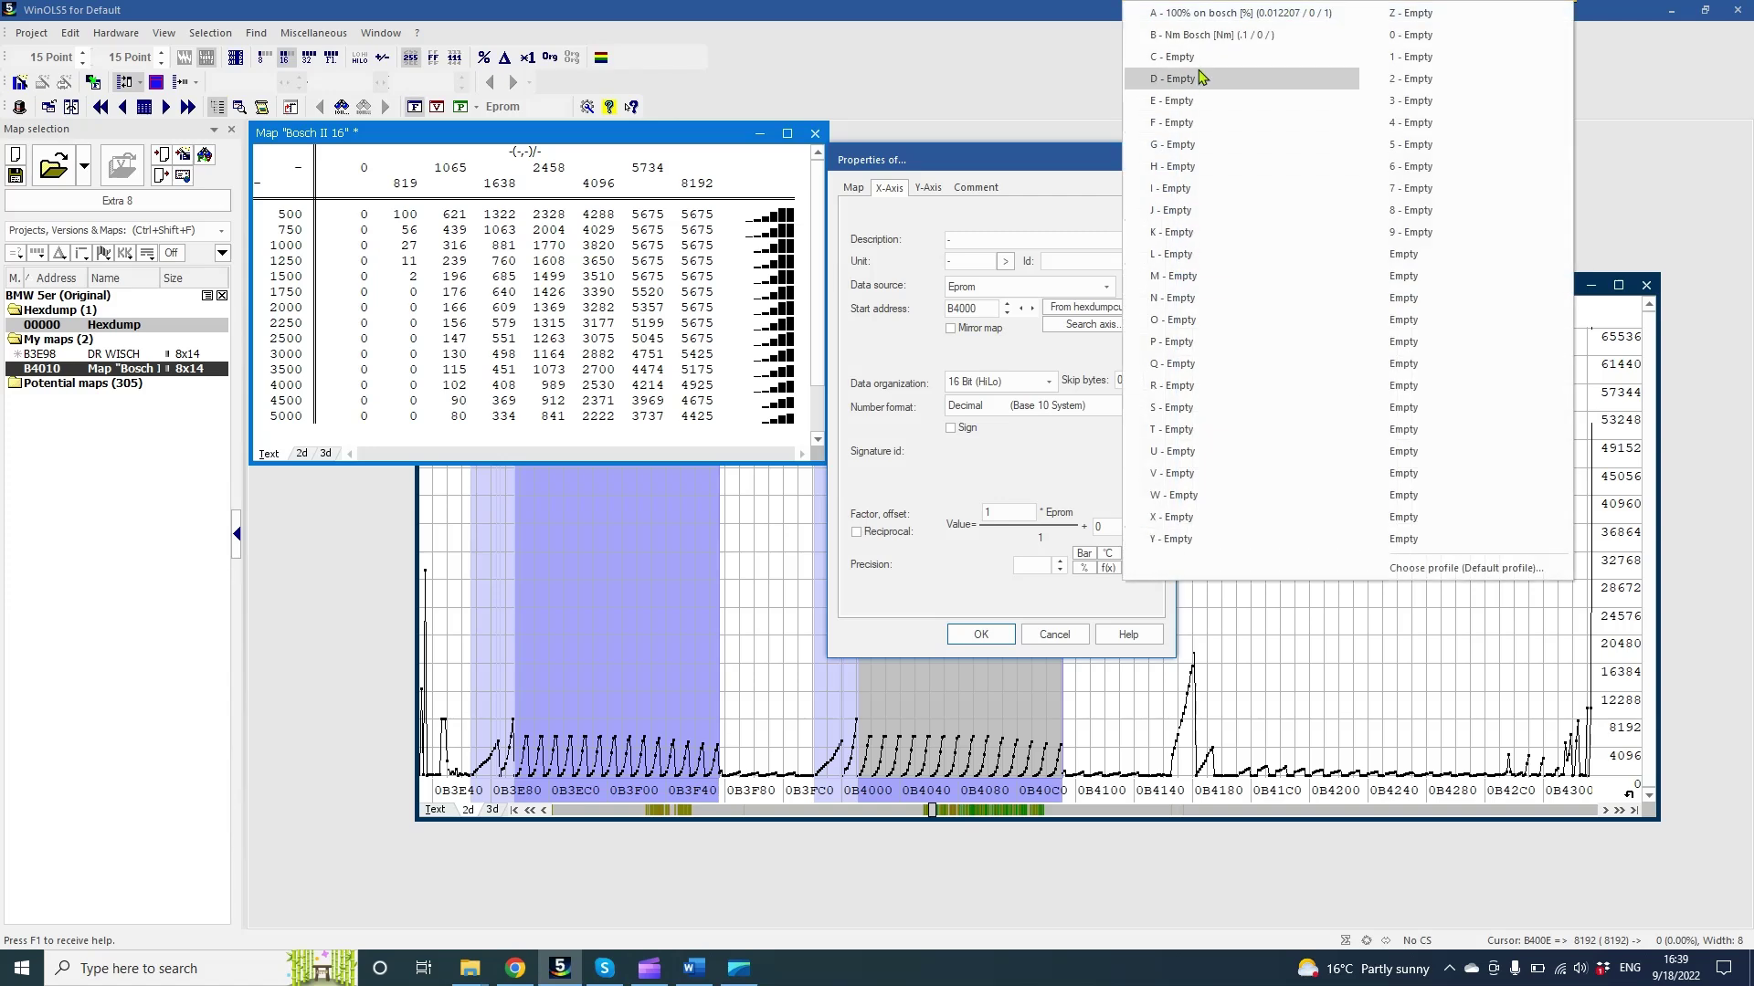
pyautogui.click(1225, 13)
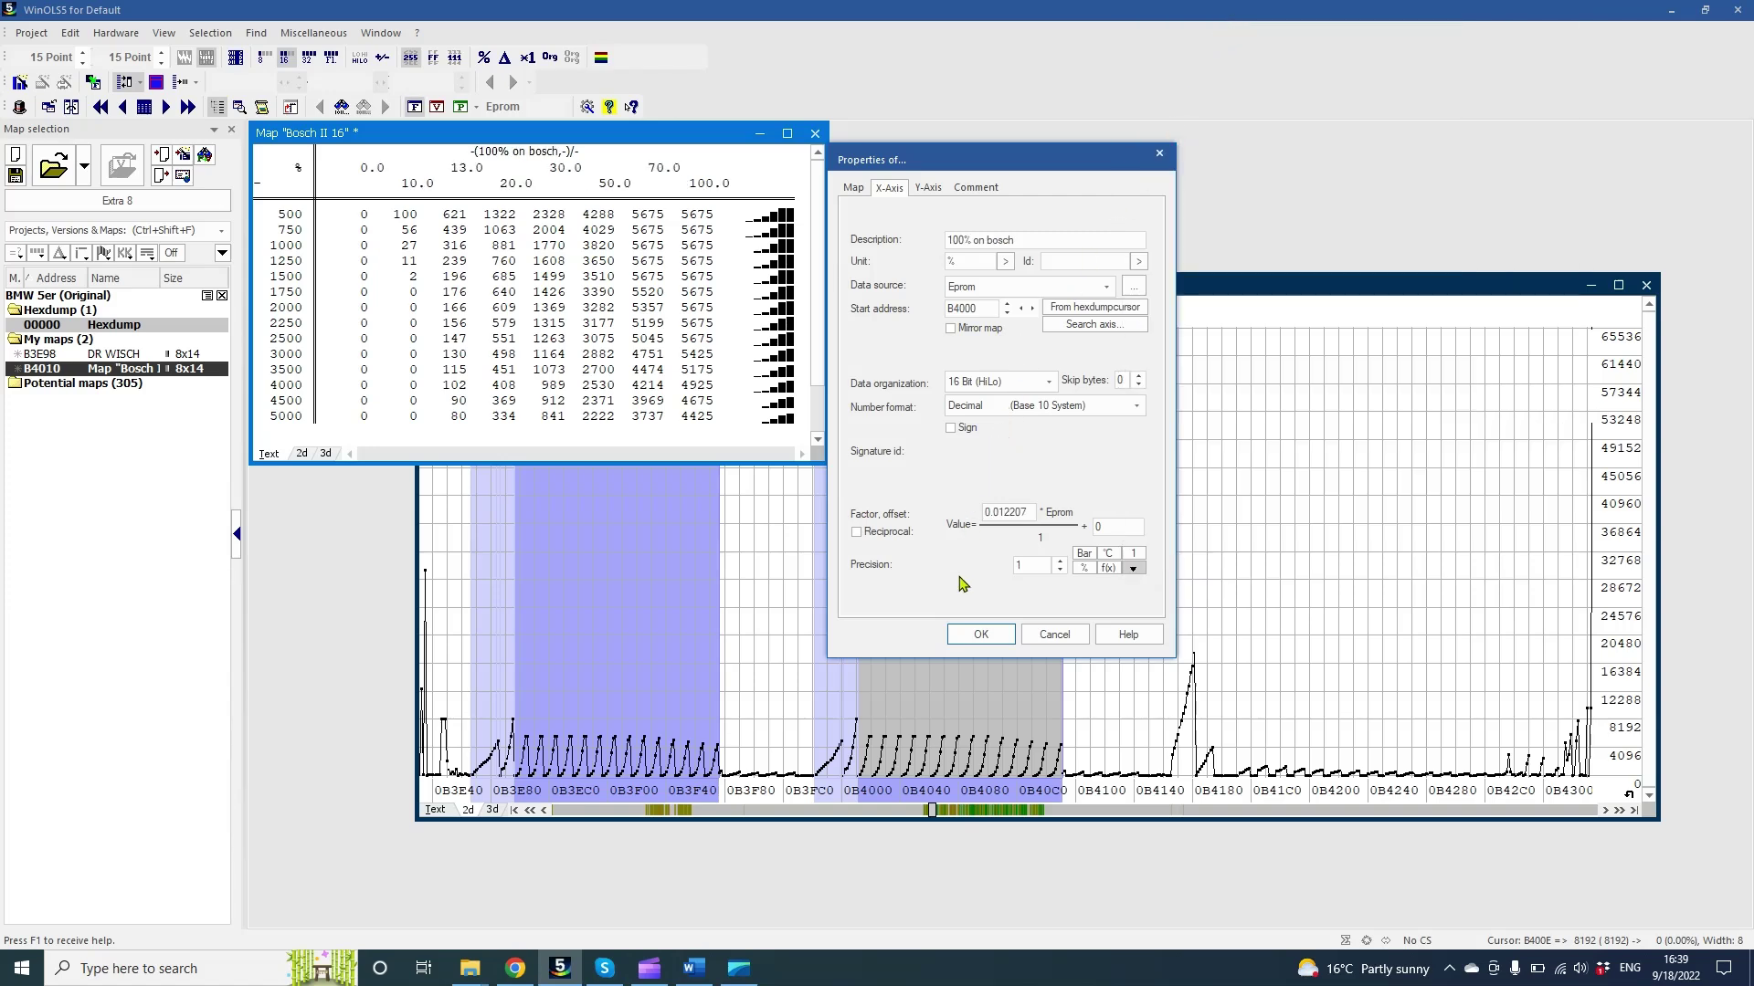
pyautogui.click(967, 637)
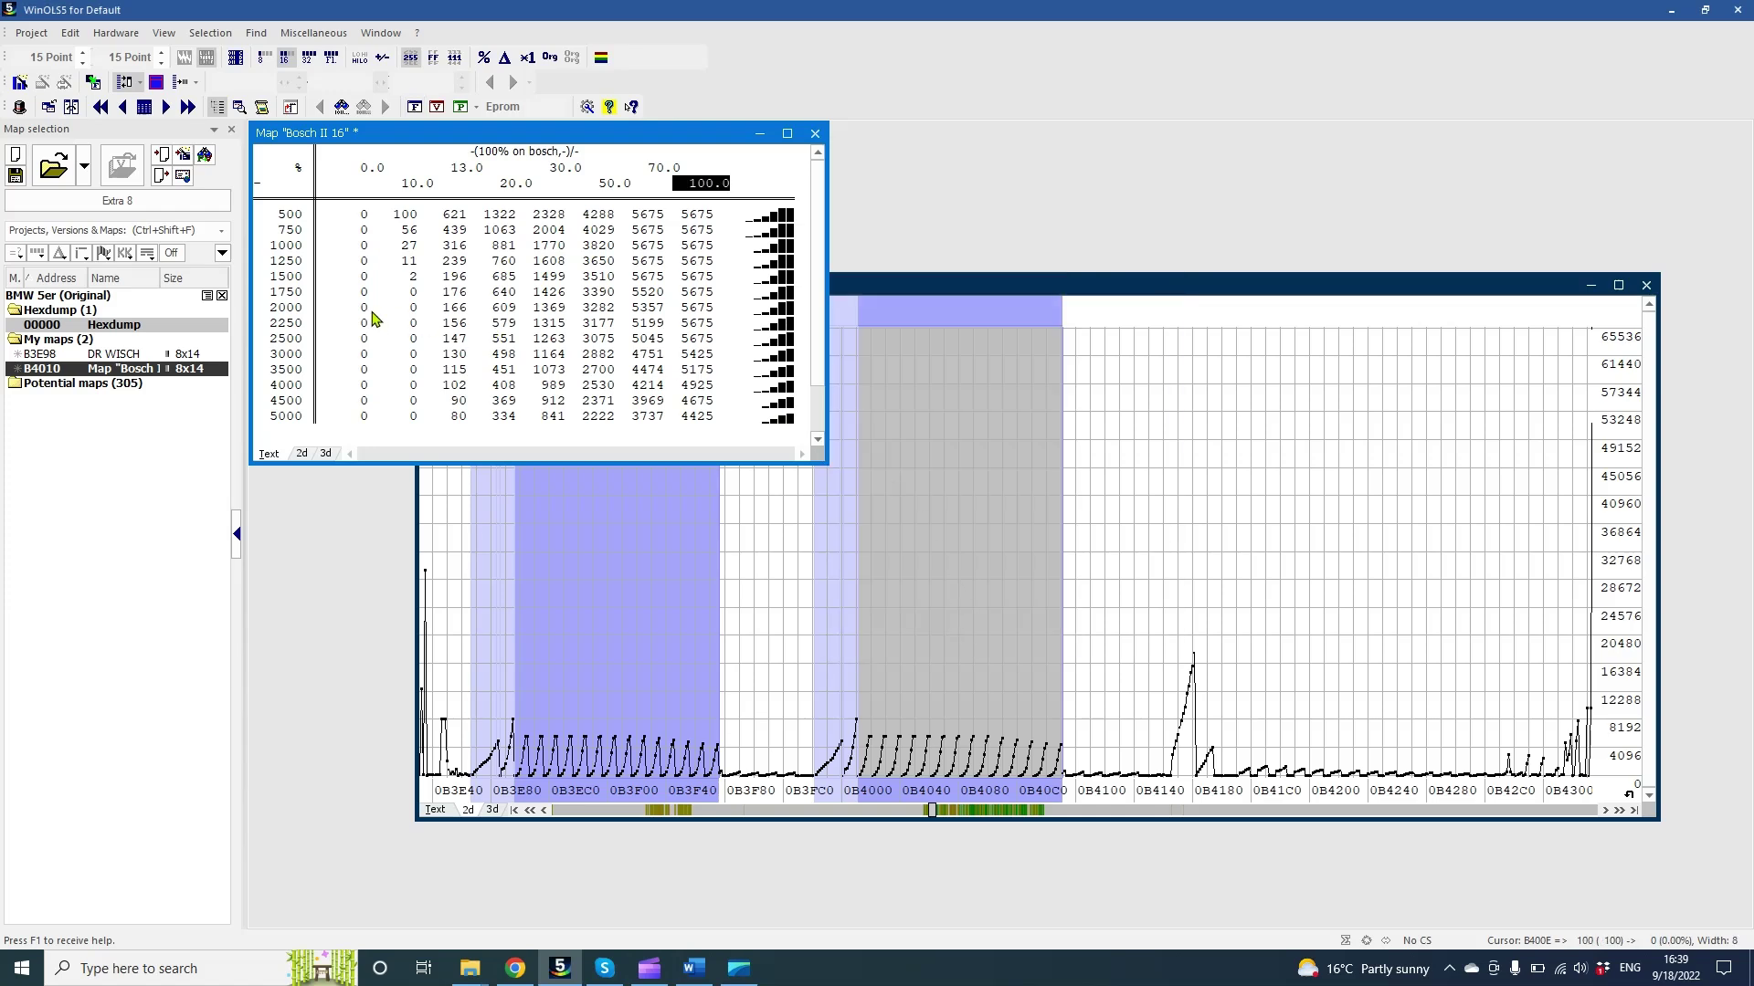
# - Set the Y-axis unit of the Bosch II 16 map to 1/min
pyautogui.doubleClick(294, 314)
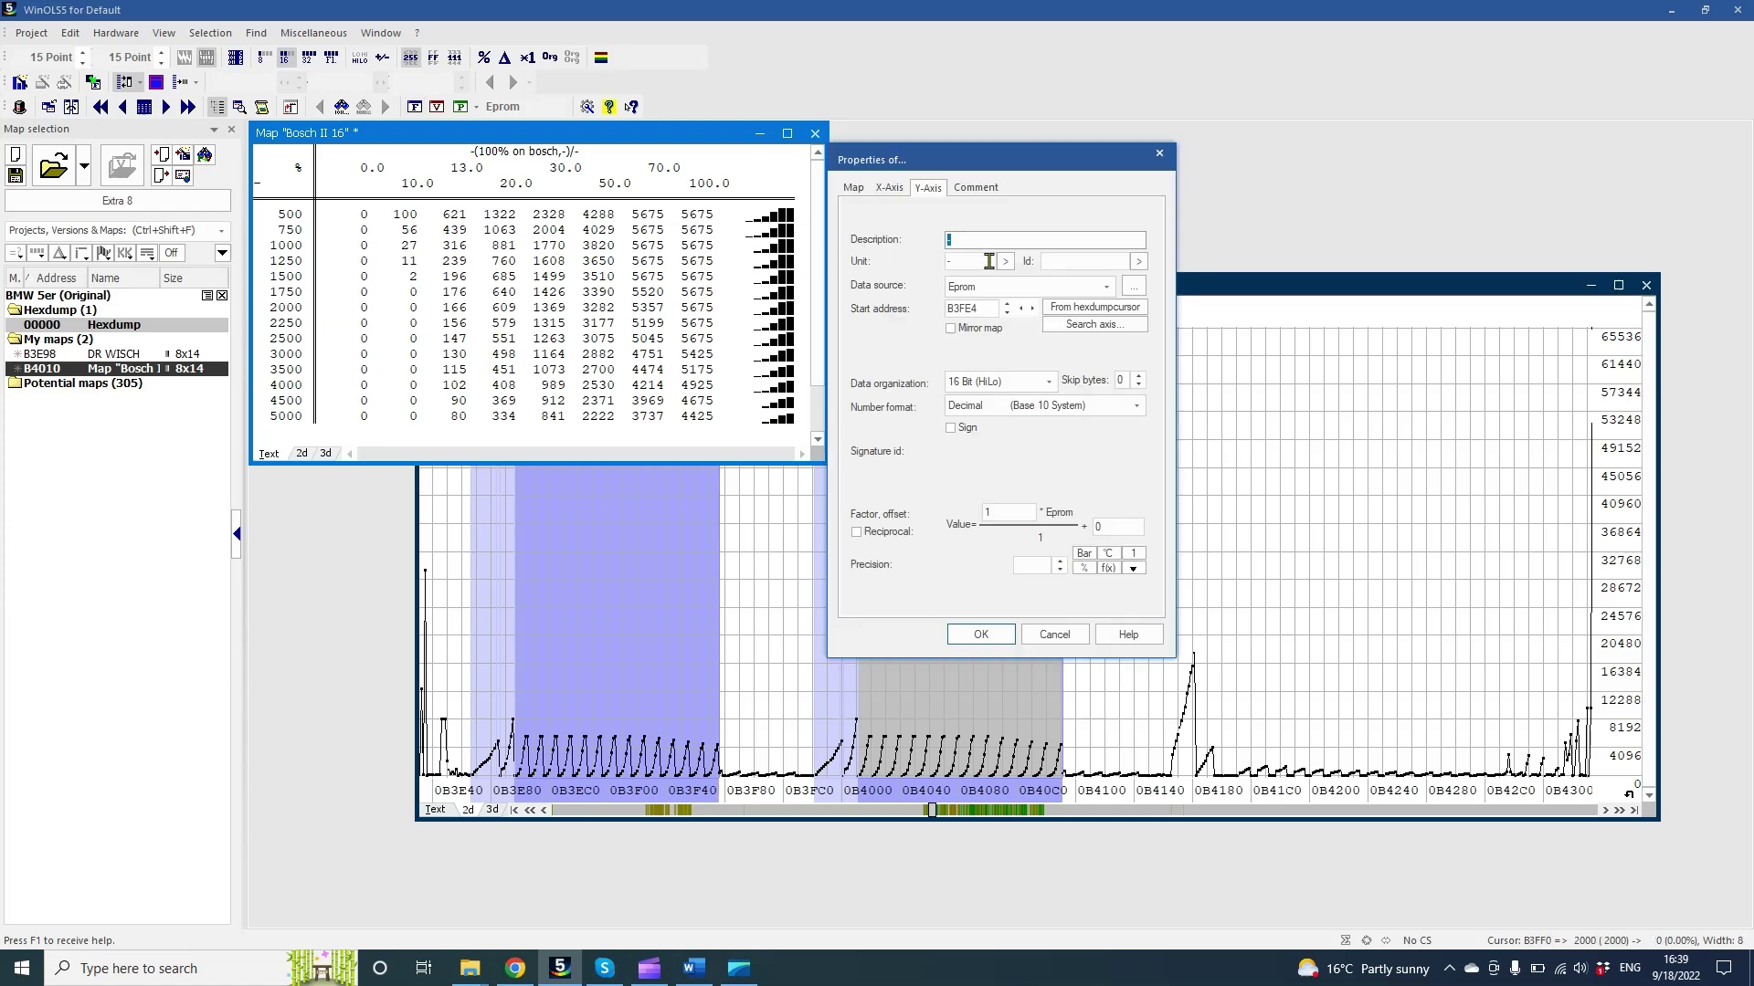
pyautogui.click(1005, 262)
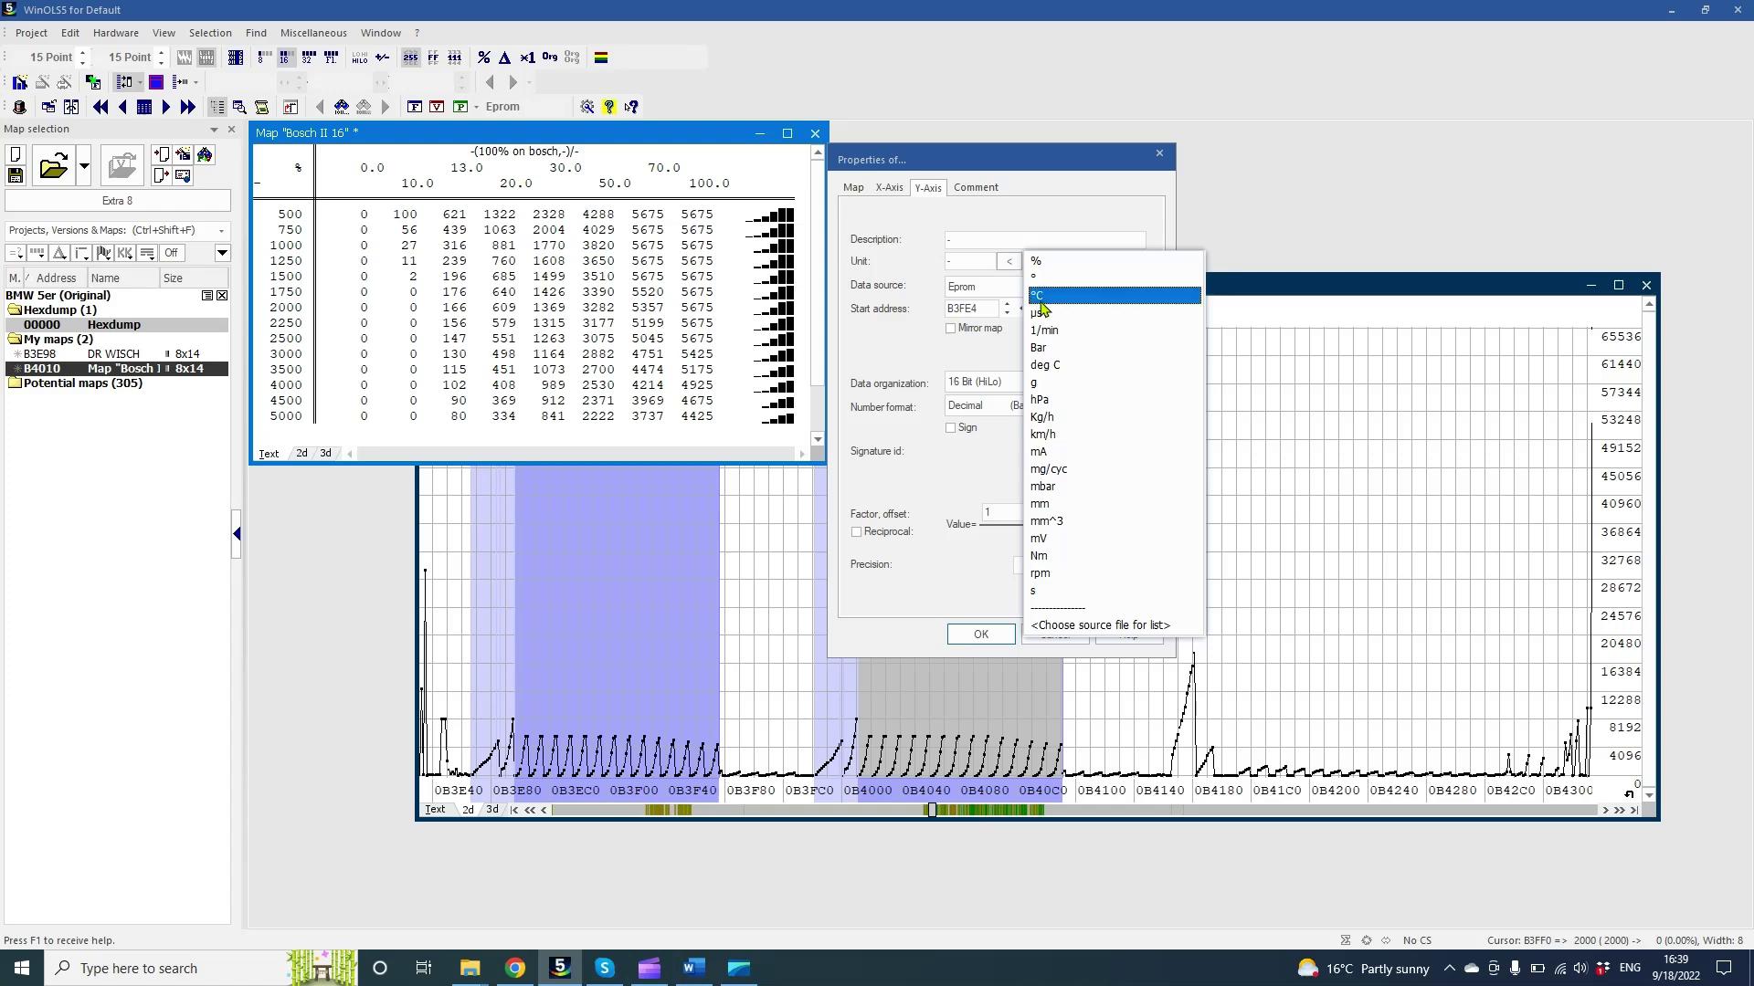
pyautogui.click(1059, 332)
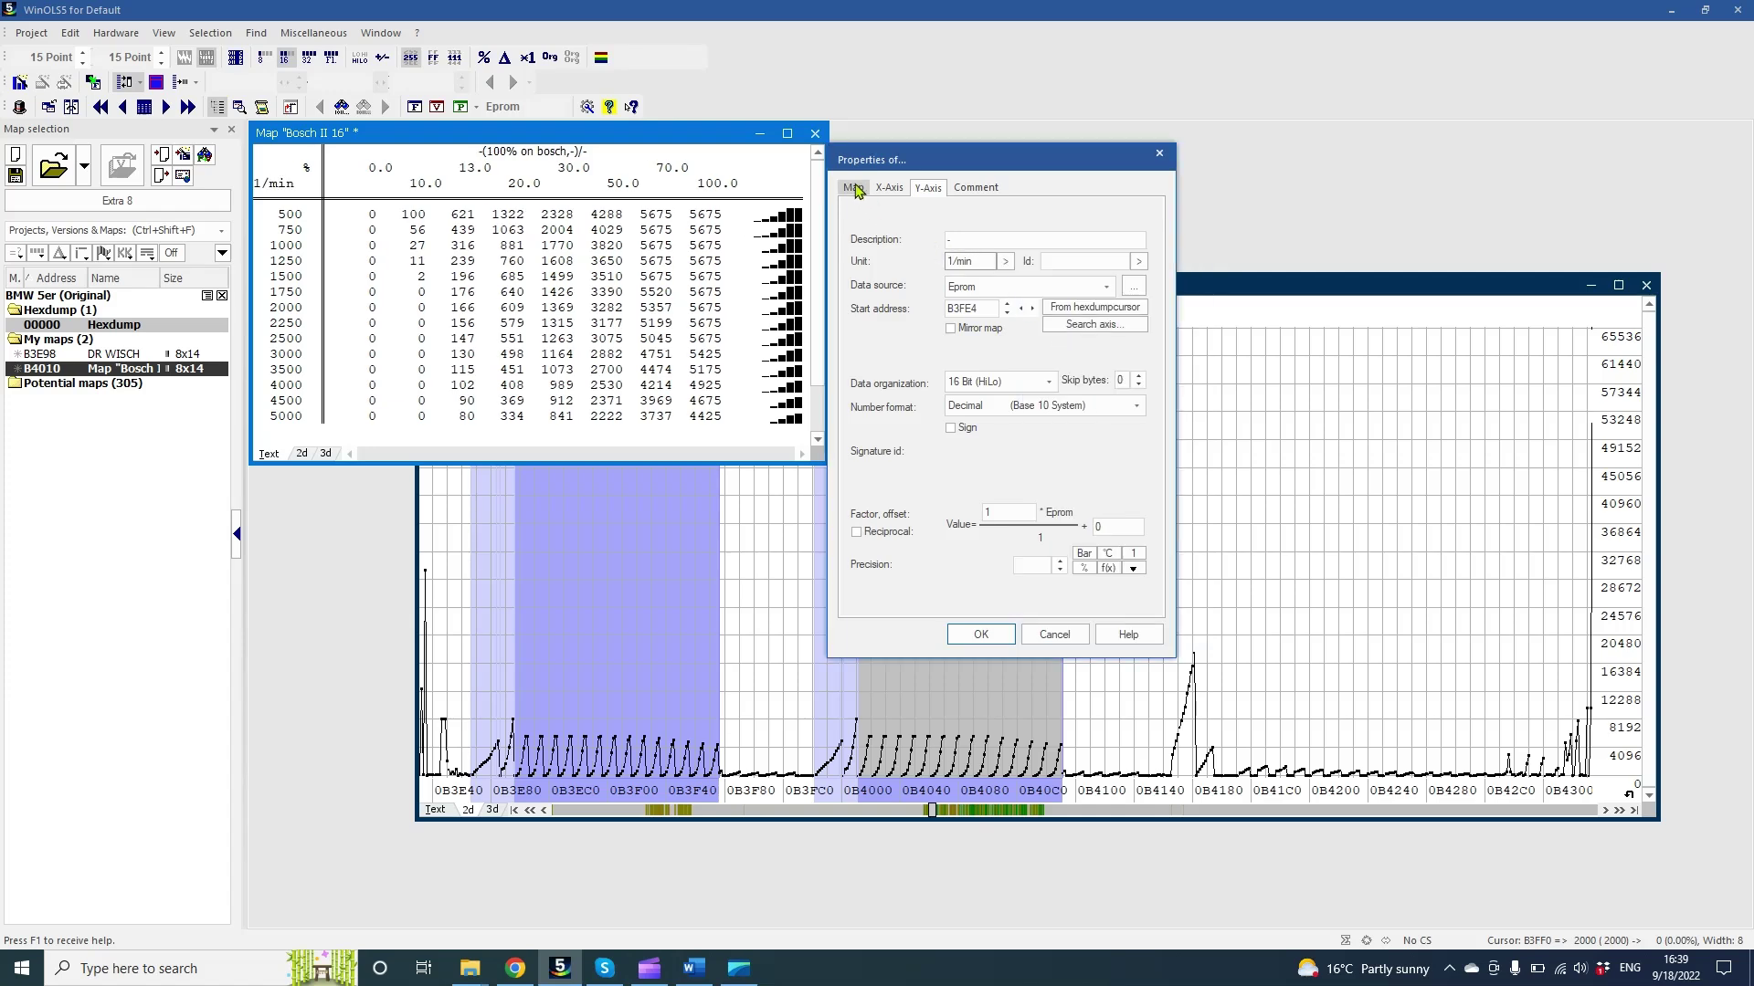
# - Apply the saved preset B, "Nm Bosch", to the map's values, name the map DR wish 2 and accept the properties
pyautogui.click(852, 188)
pyautogui.click(1139, 575)
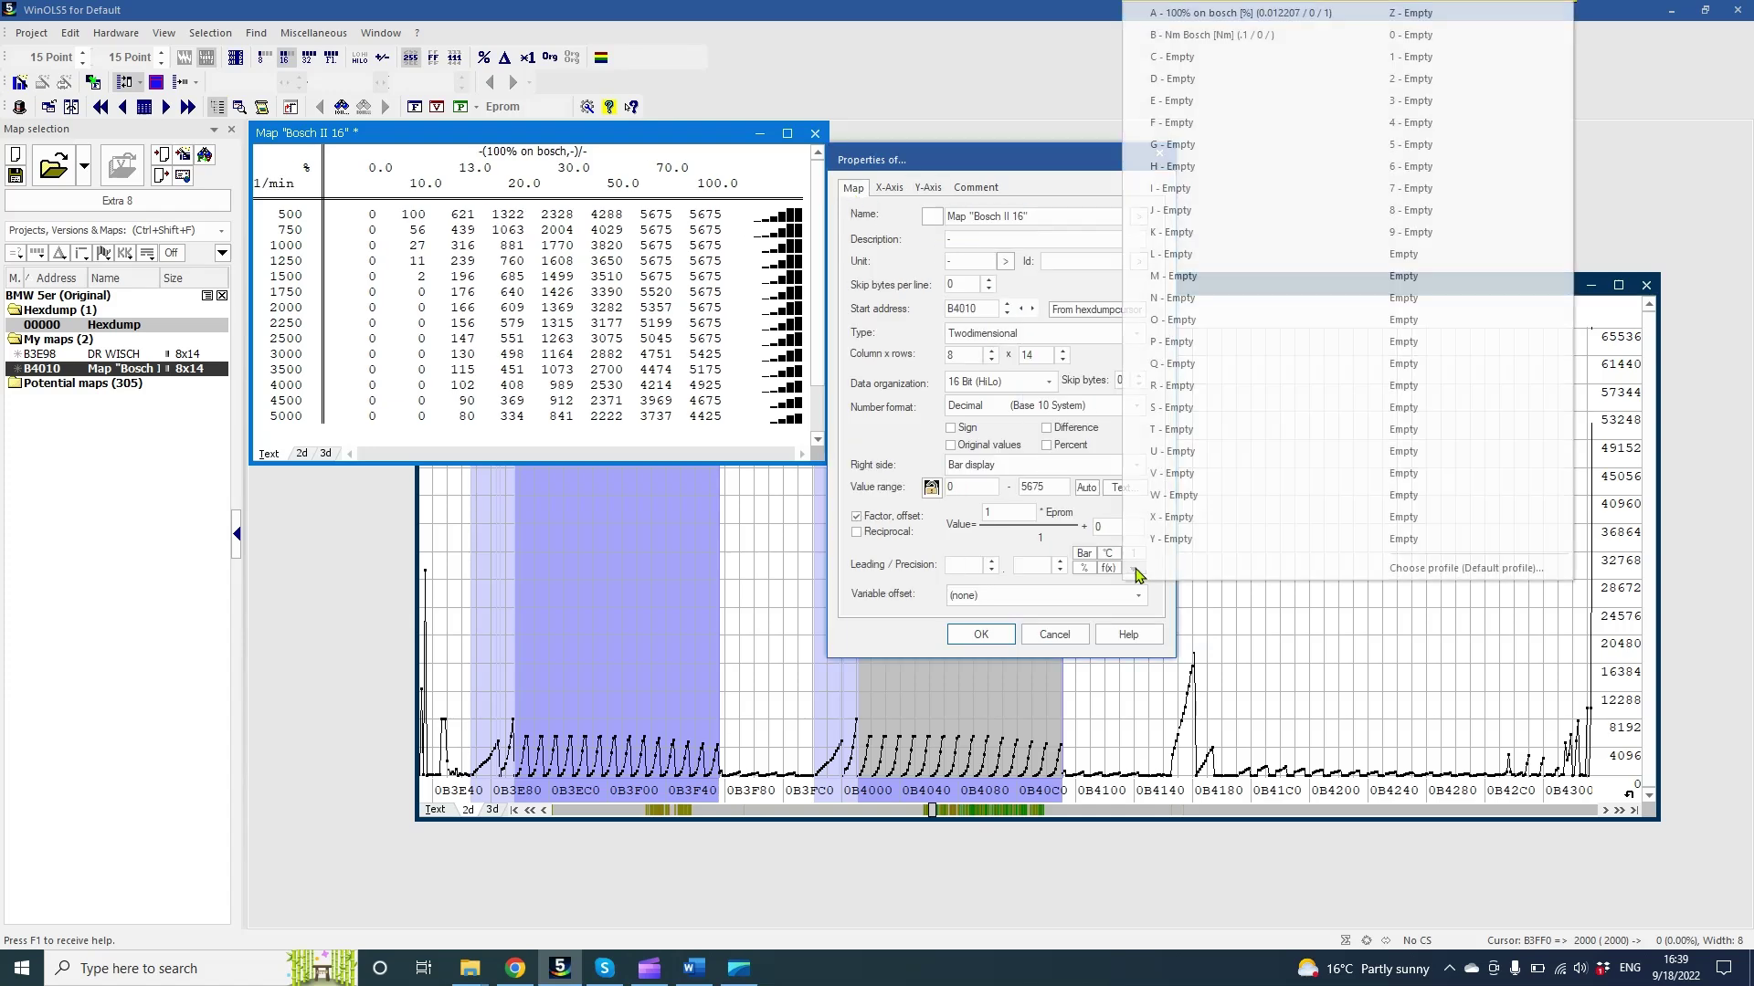
pyautogui.click(1262, 39)
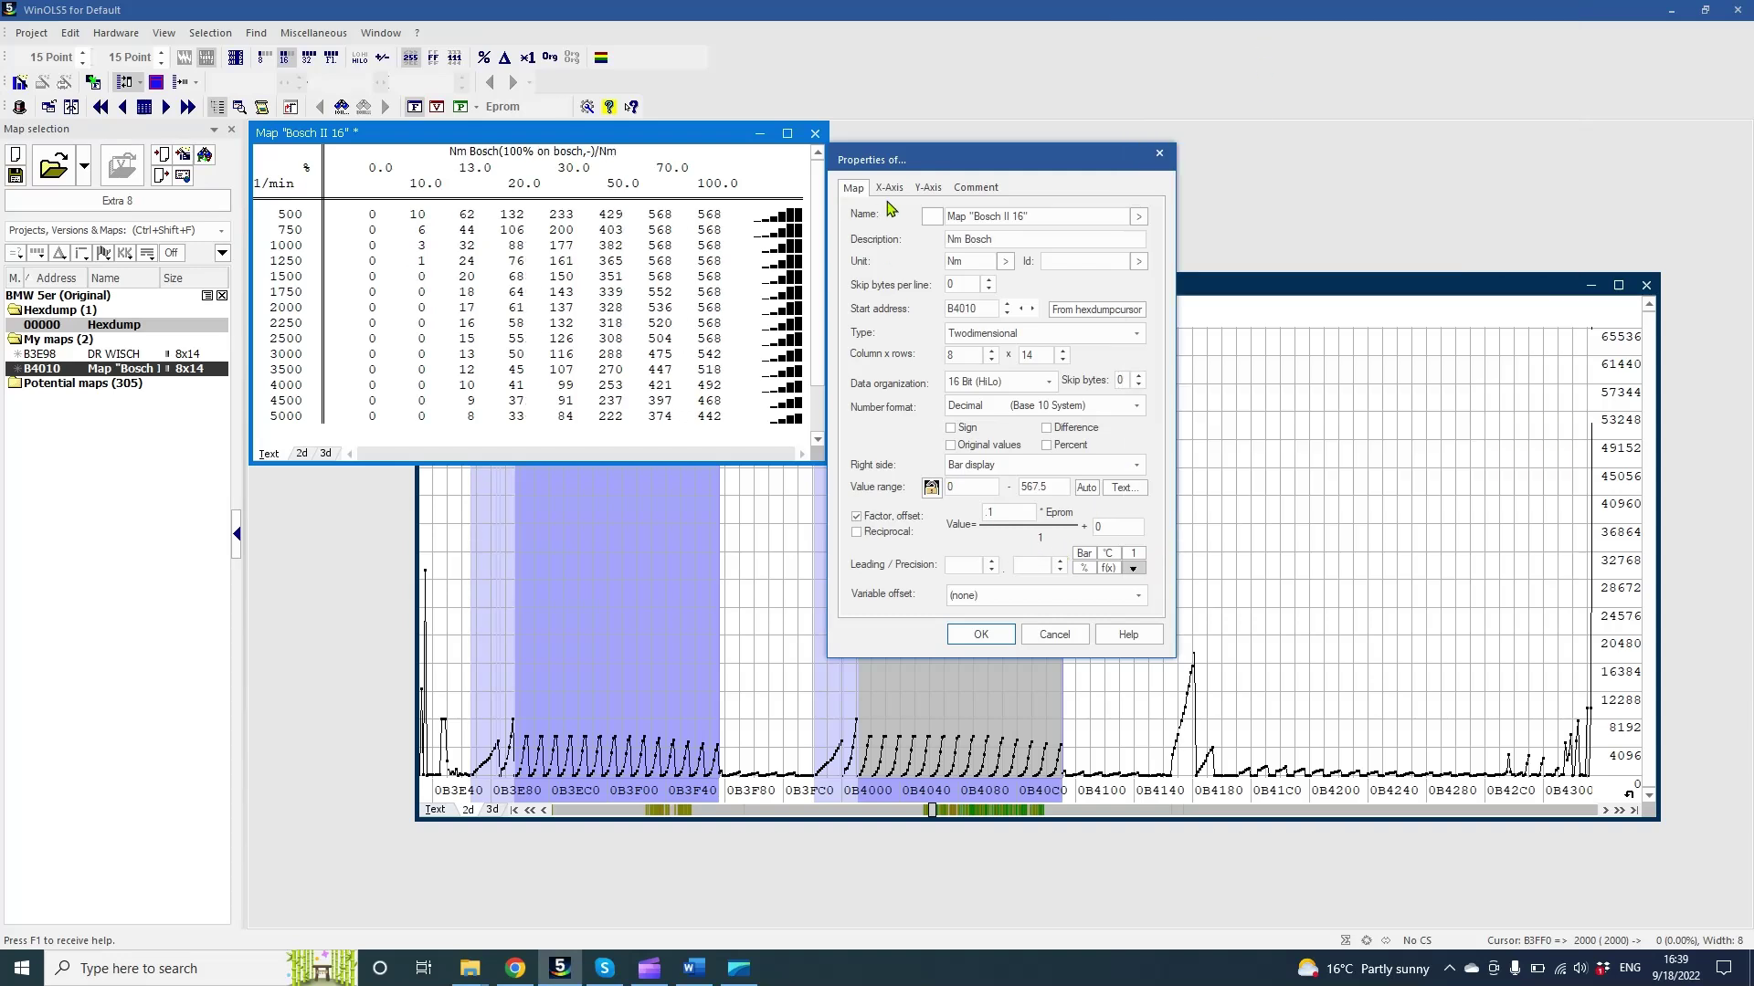
pyautogui.moveTo(1046, 216); pyautogui.dragTo(930, 224)
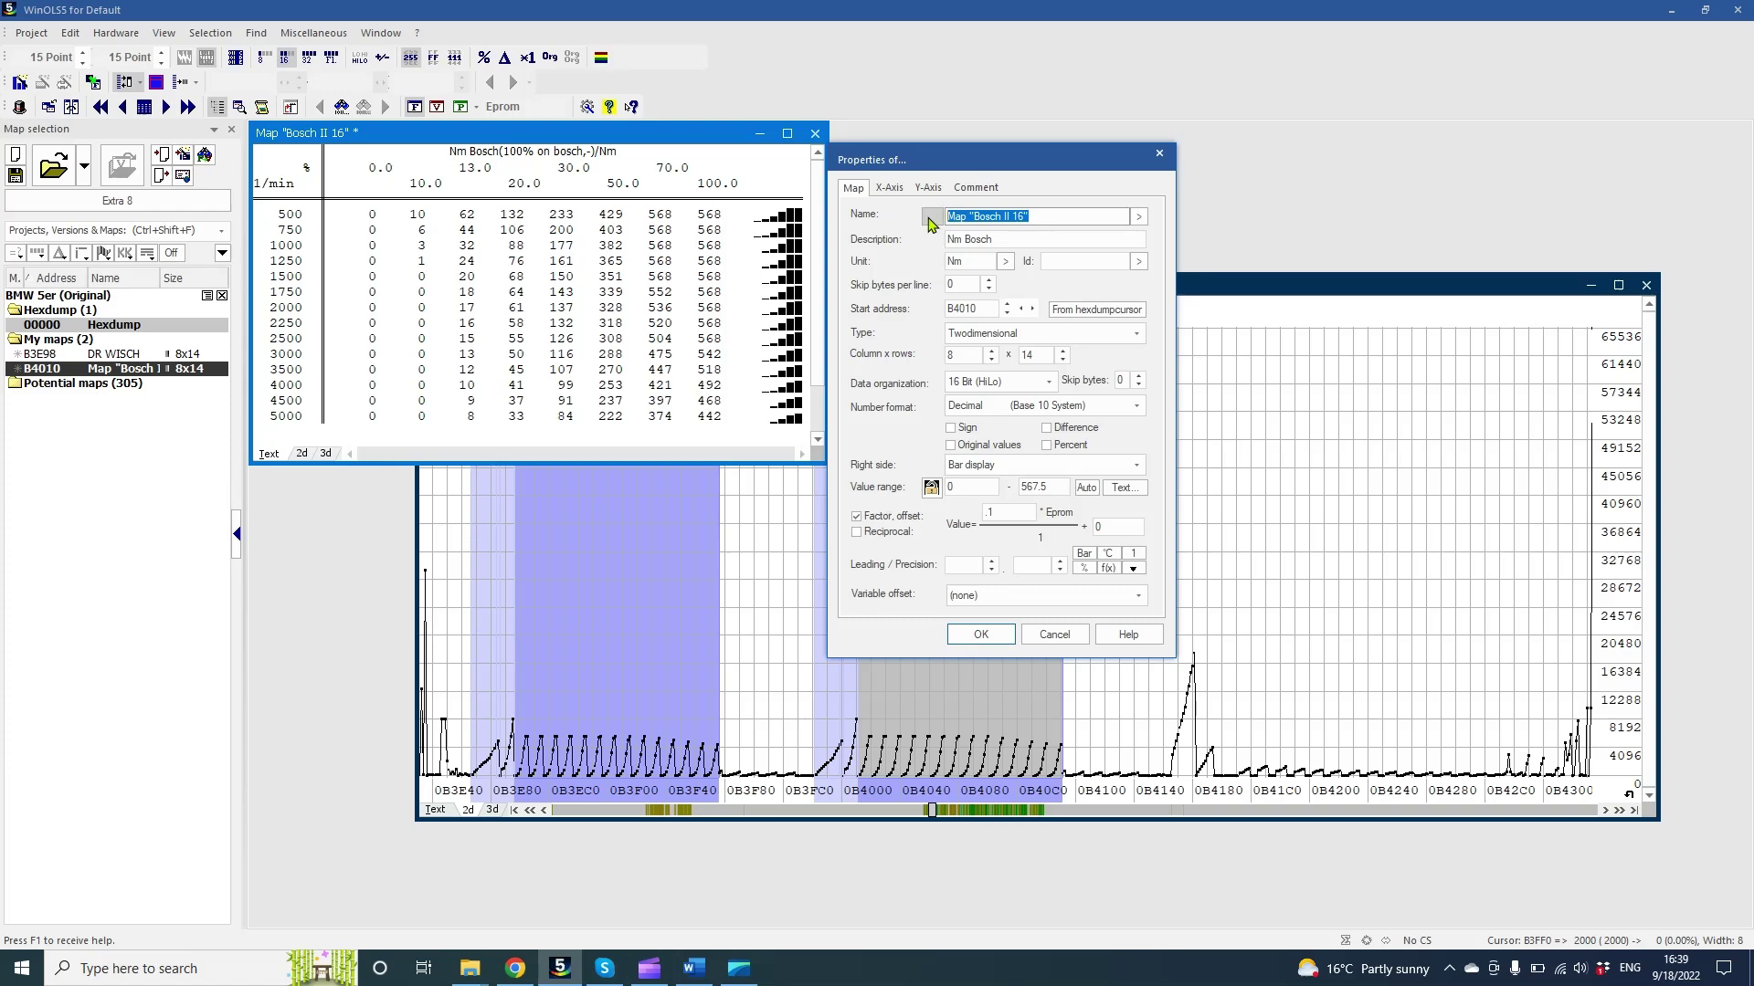
pyautogui.write('DR wish 2')
pyautogui.click(962, 636)
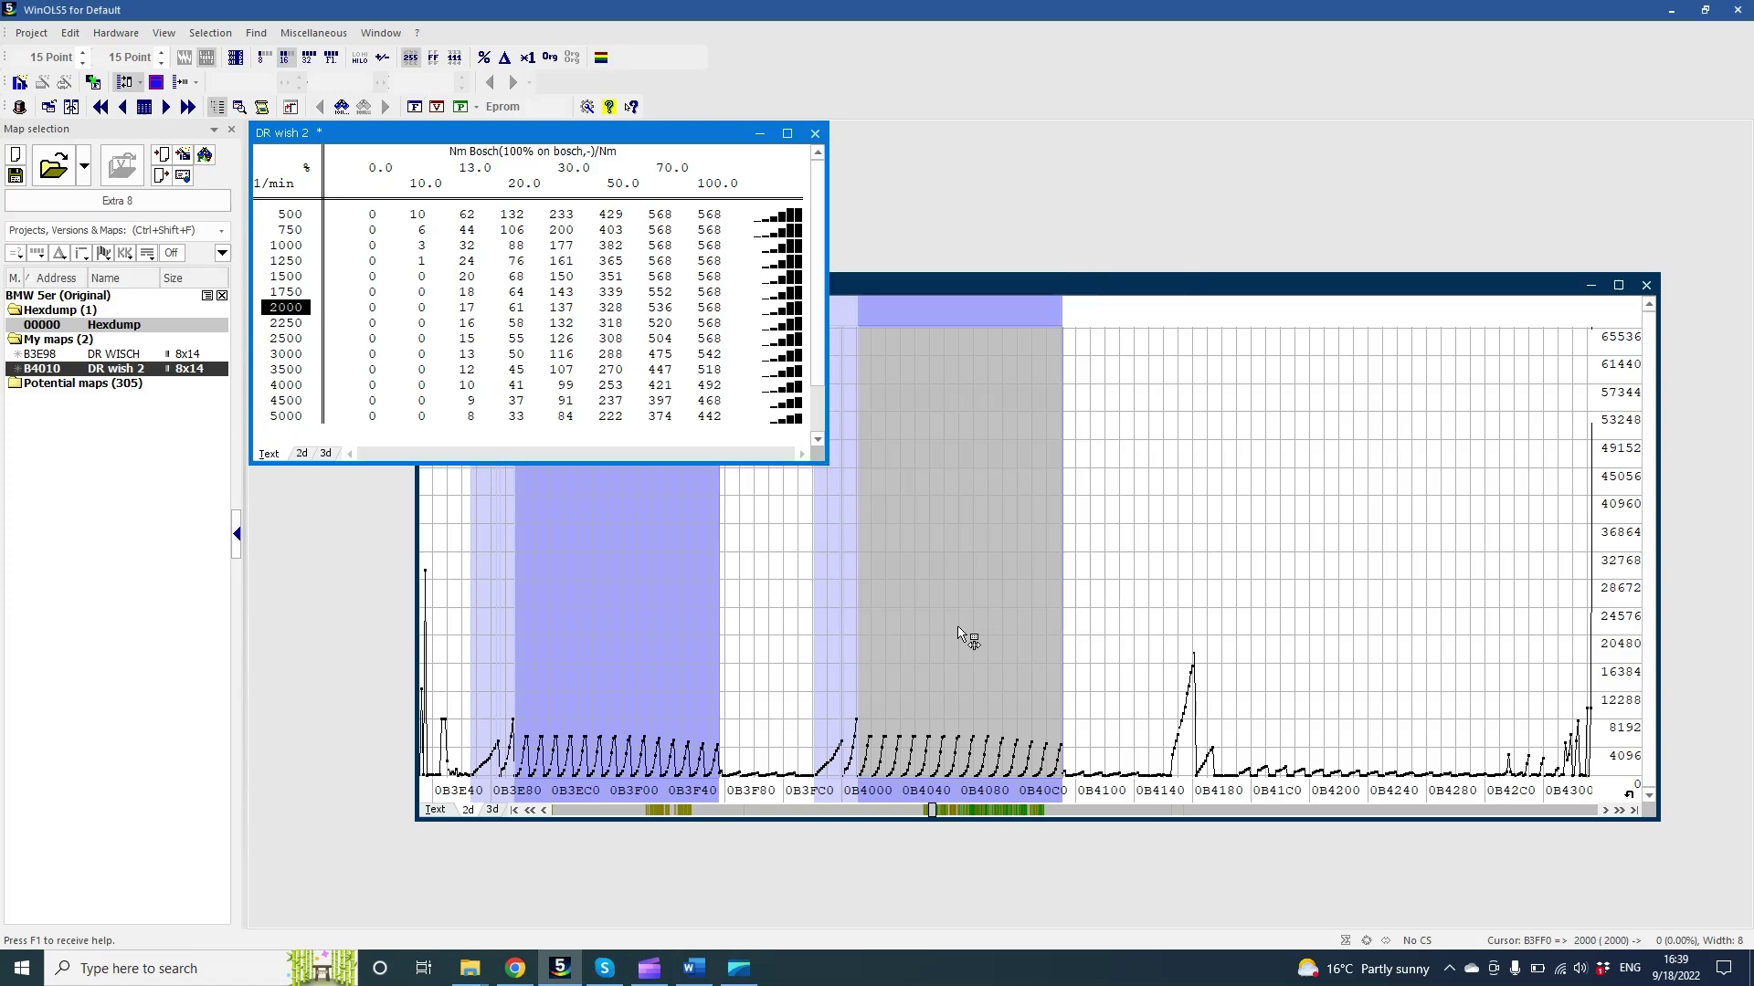
pyautogui.moveTo(678, 139); pyautogui.dragTo(1013, 272)
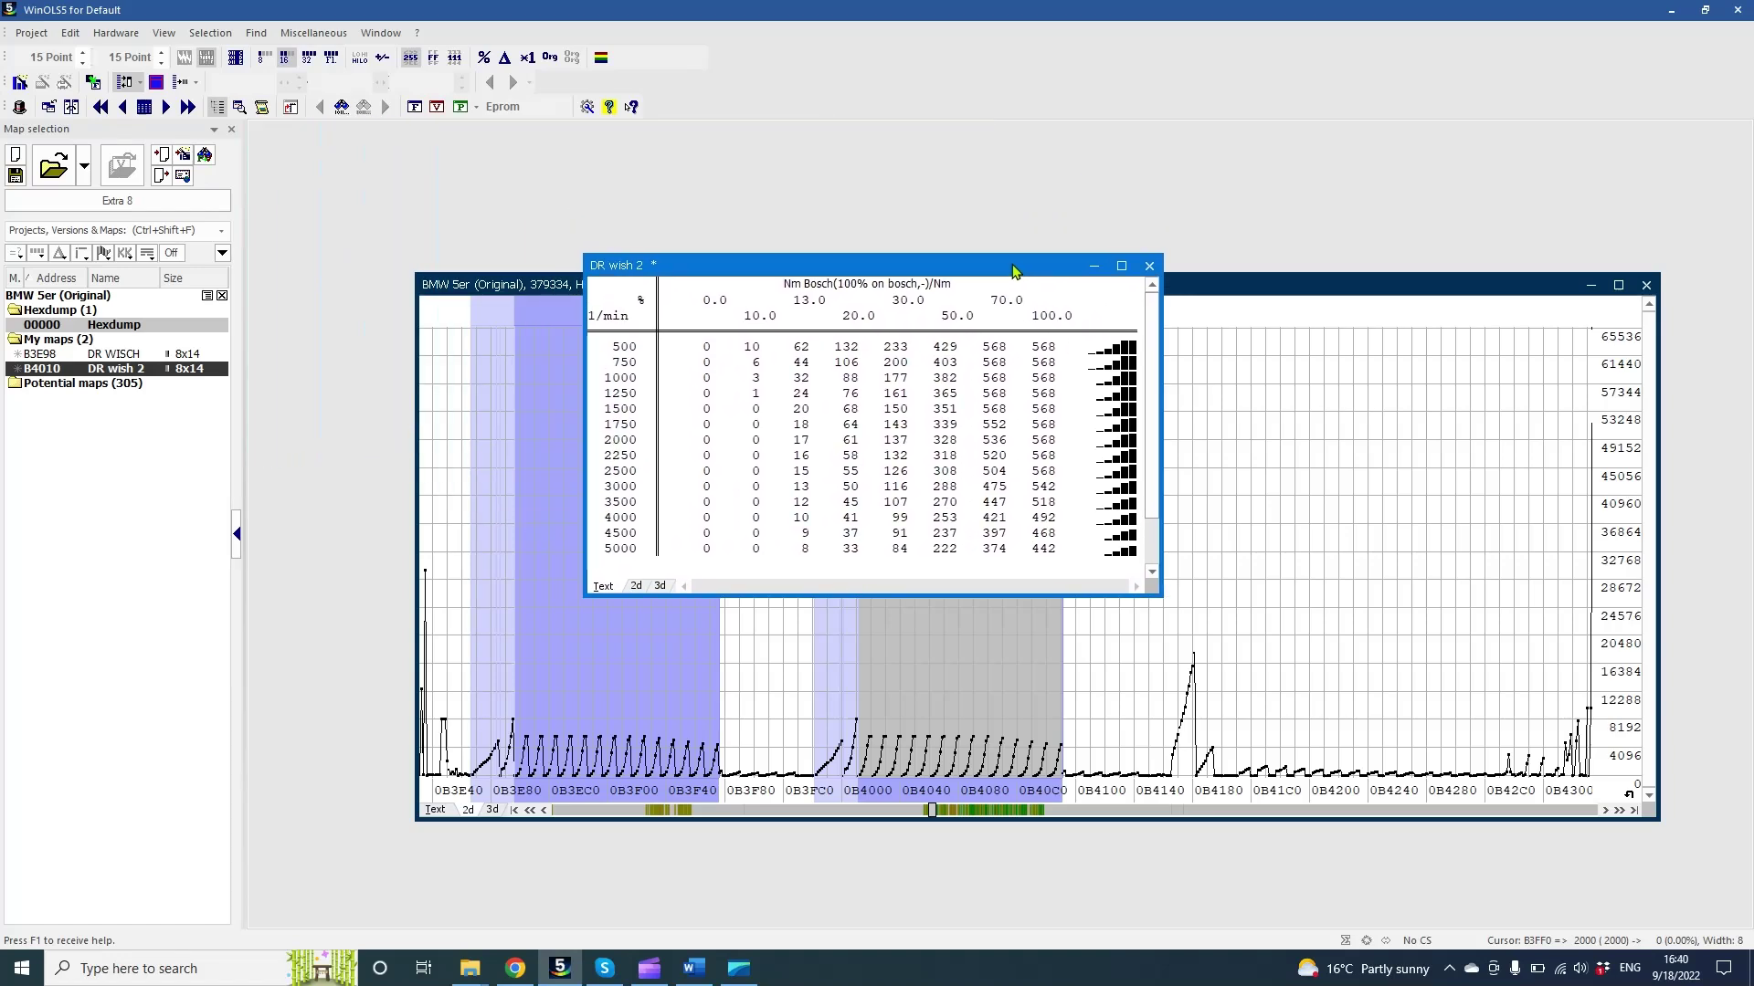